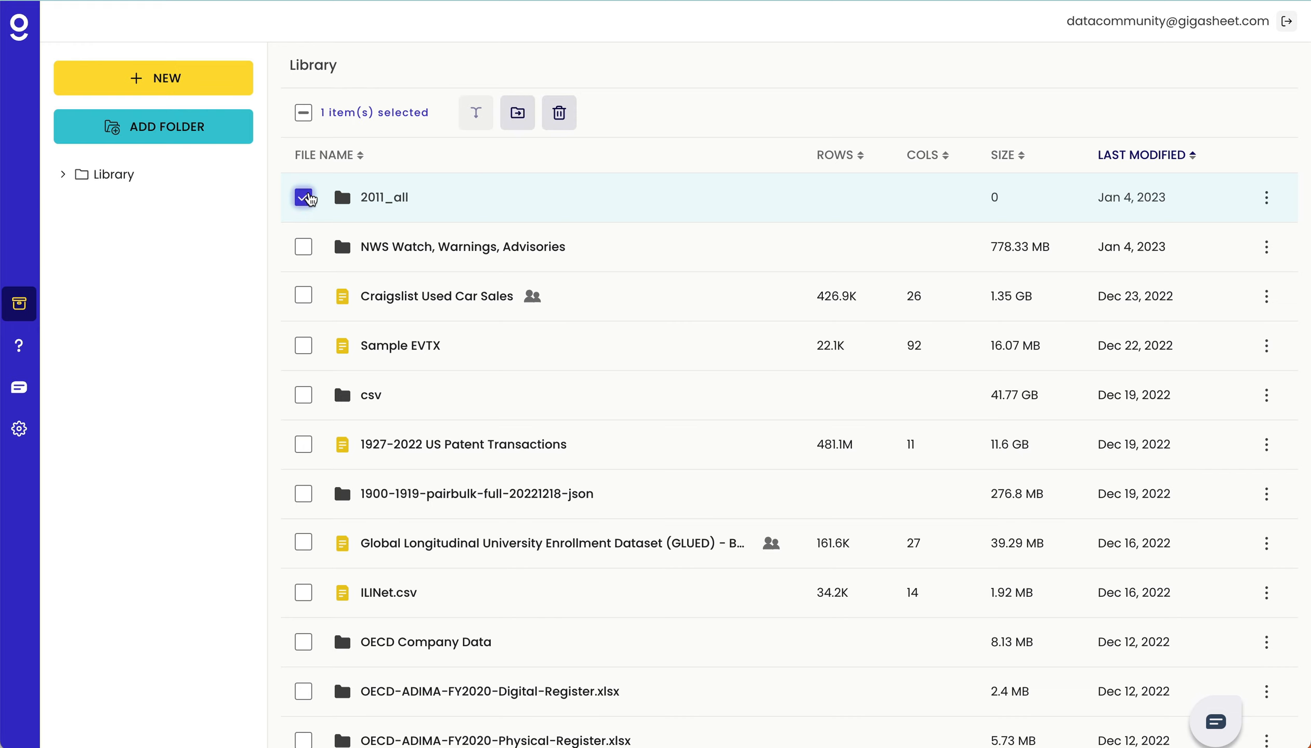
# - Delete the selected 2011_all folder from the library
pyautogui.click(560, 112)
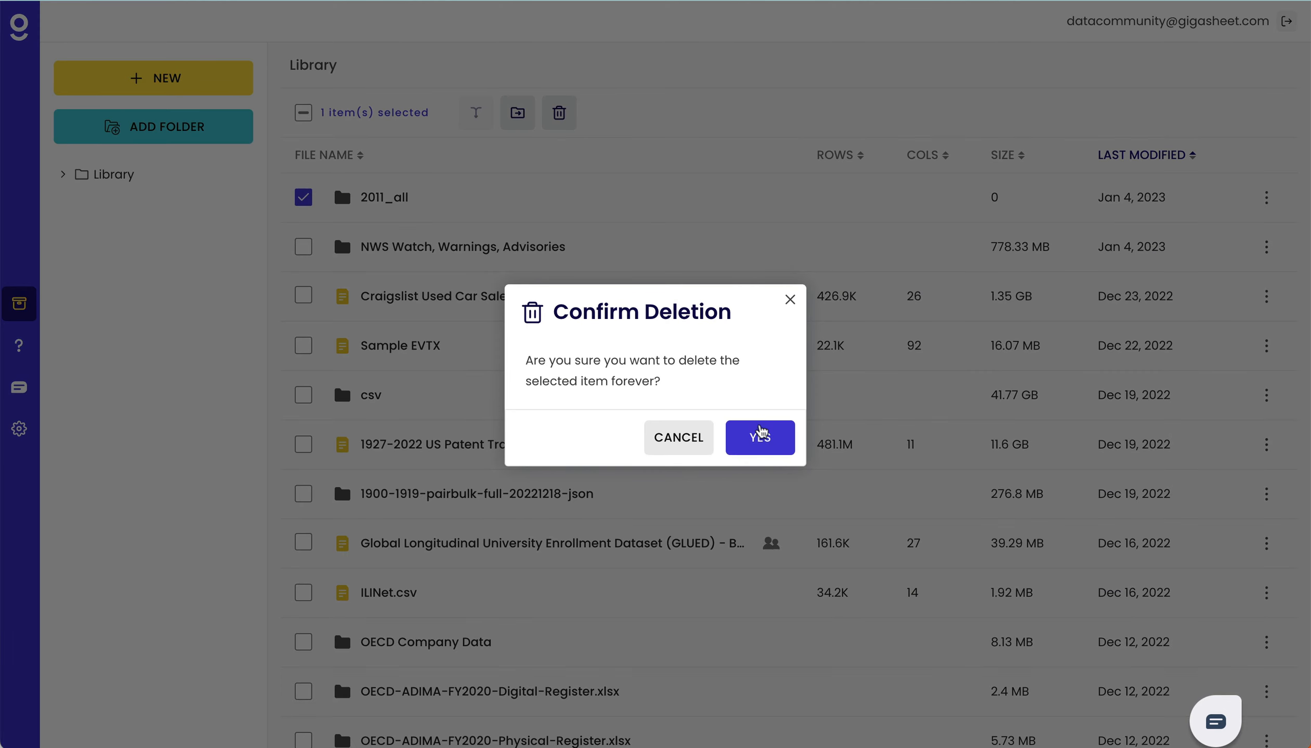
pyautogui.click(760, 436)
# - Combine all the CSV files in the NWS Watch, Warnings, Advisories folder into one file named NWS 2011-2022
pyautogui.click(467, 202)
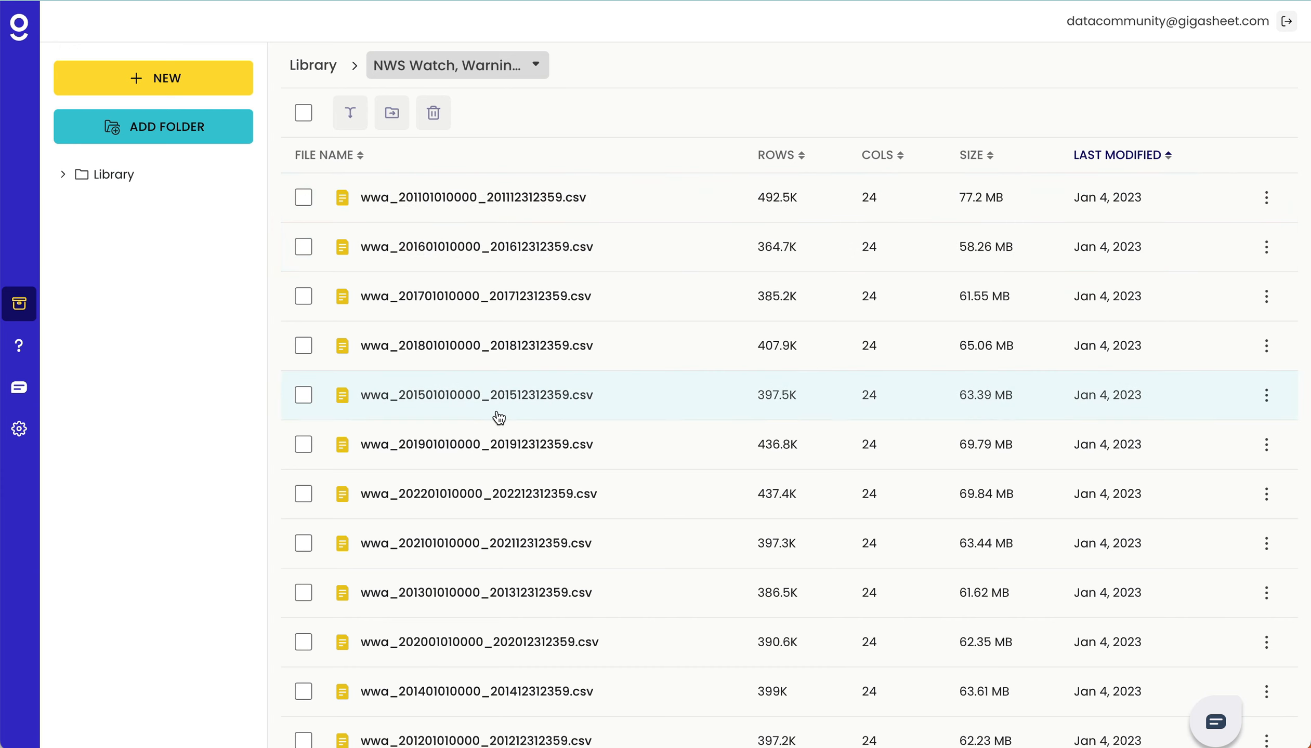
pyautogui.scroll(-1, 498, 418)
pyautogui.scroll(1, 498, 418)
pyautogui.click(303, 113)
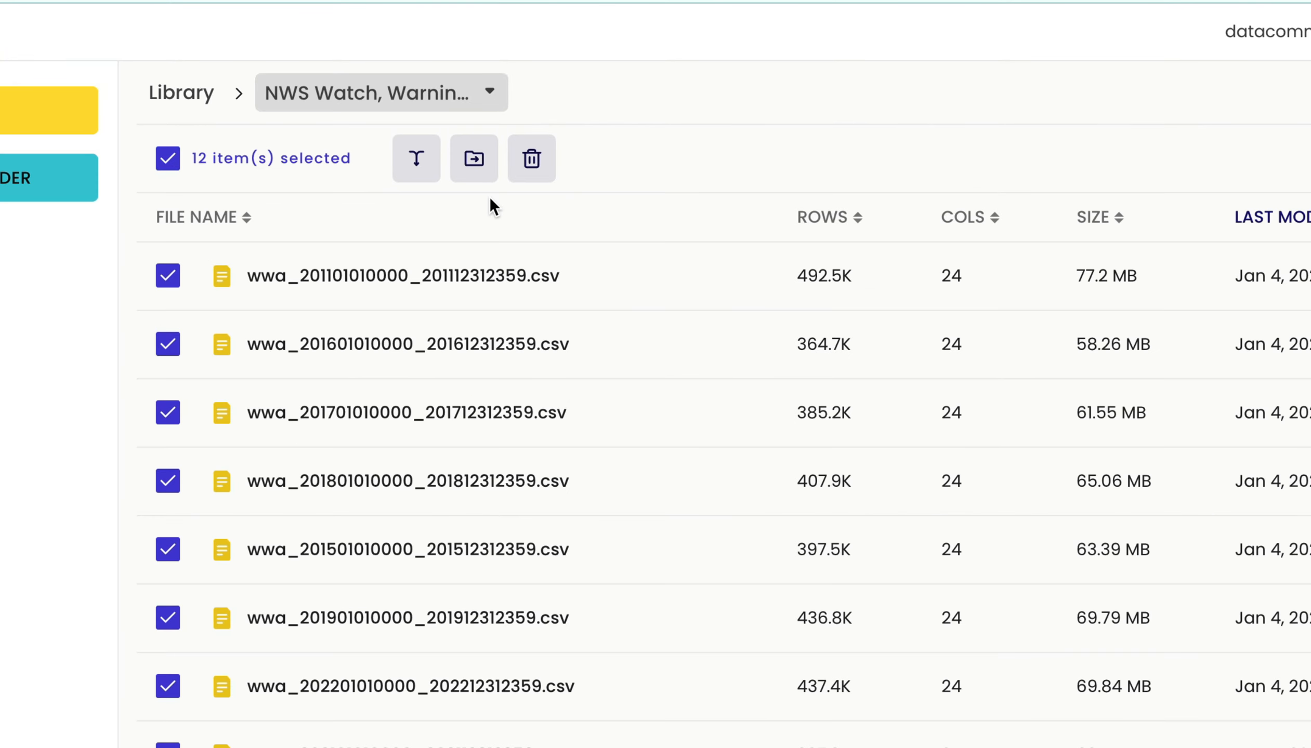
pyautogui.click(415, 167)
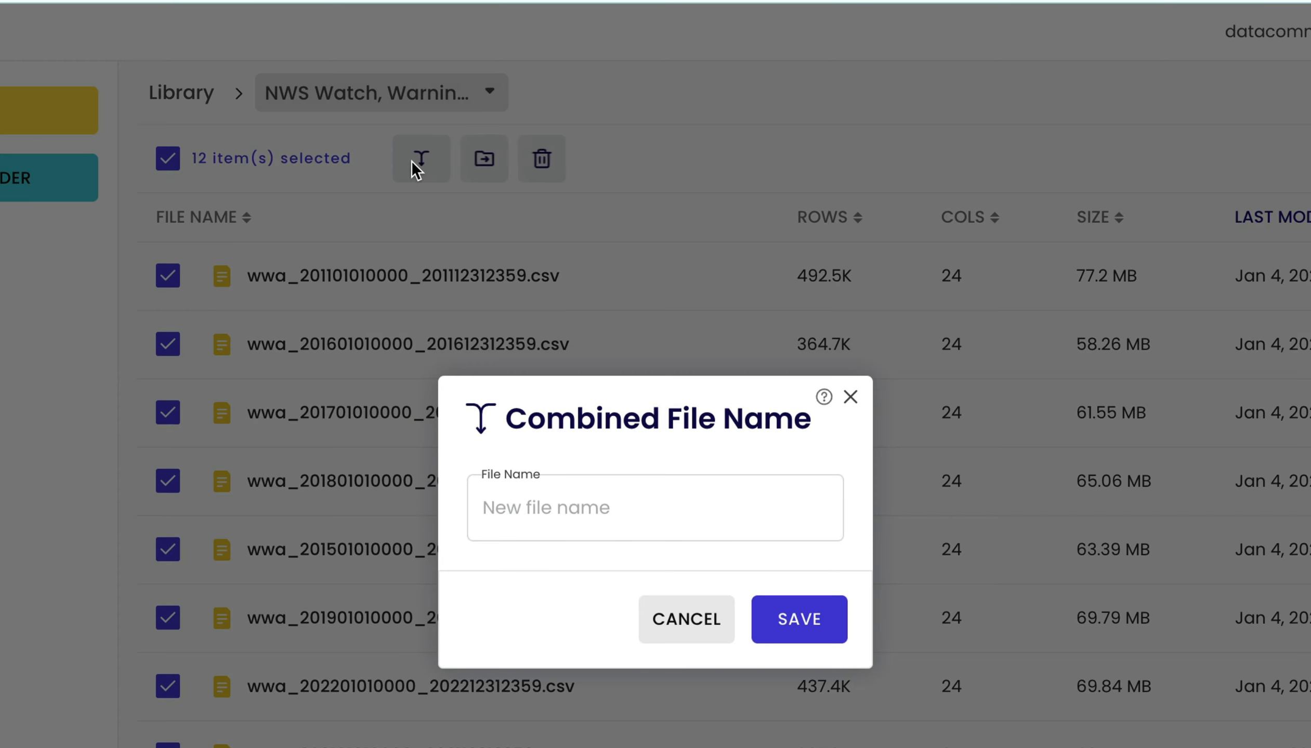
pyautogui.click(554, 513)
pyautogui.write('2011-2022')
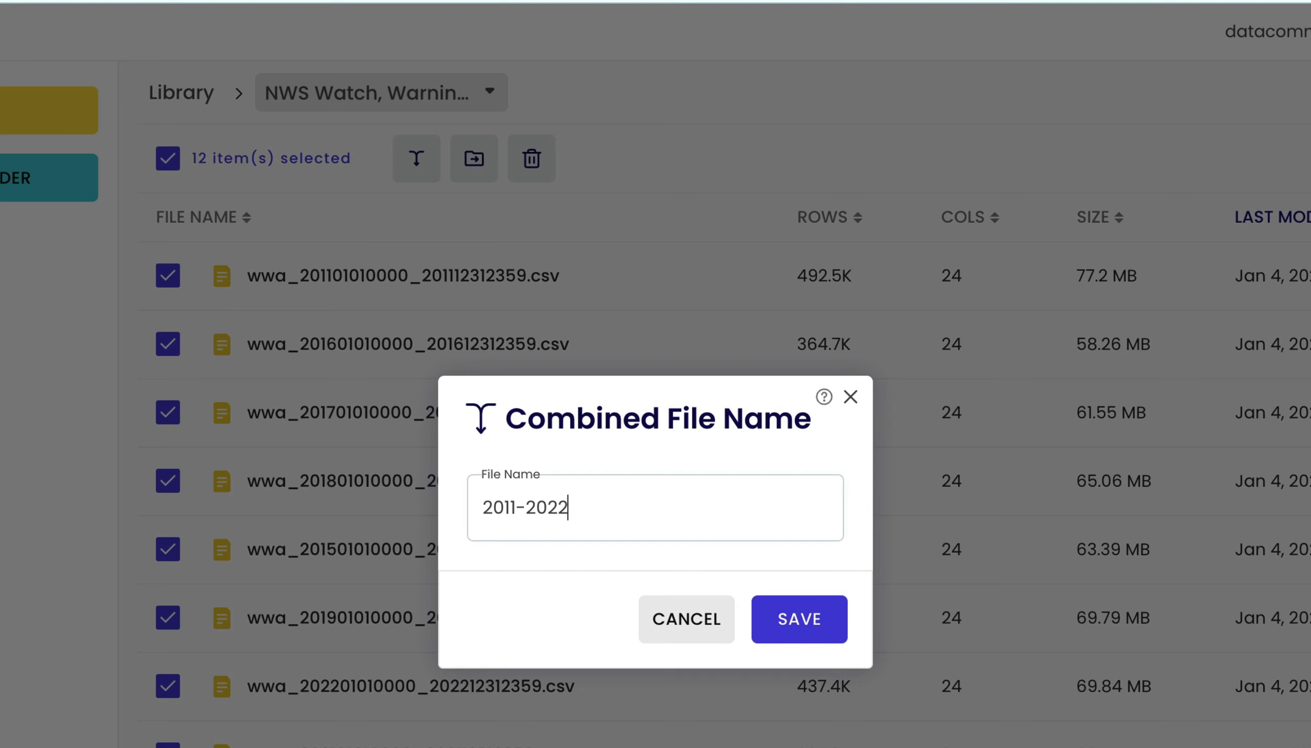
pyautogui.write('NWS')
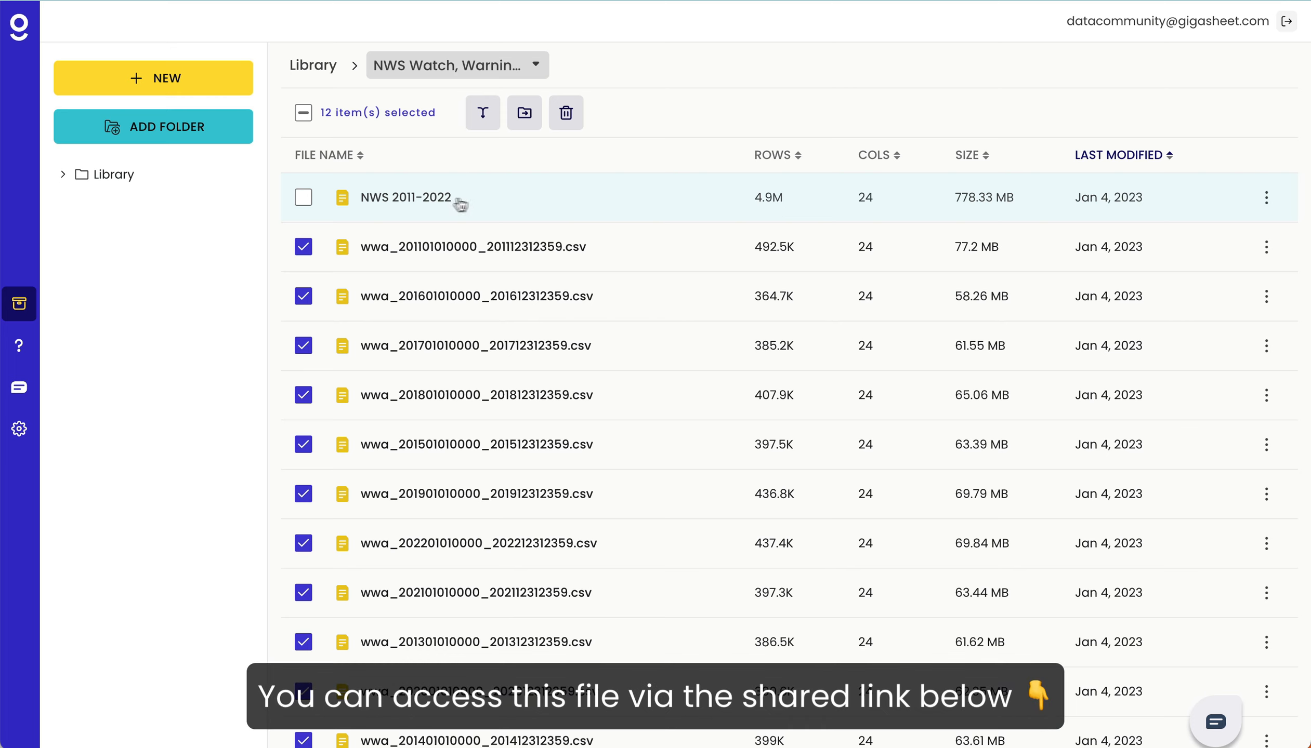
# - Open the combined NWS 2011-2022 file and examine every field in the details of its first row
pyautogui.click(431, 205)
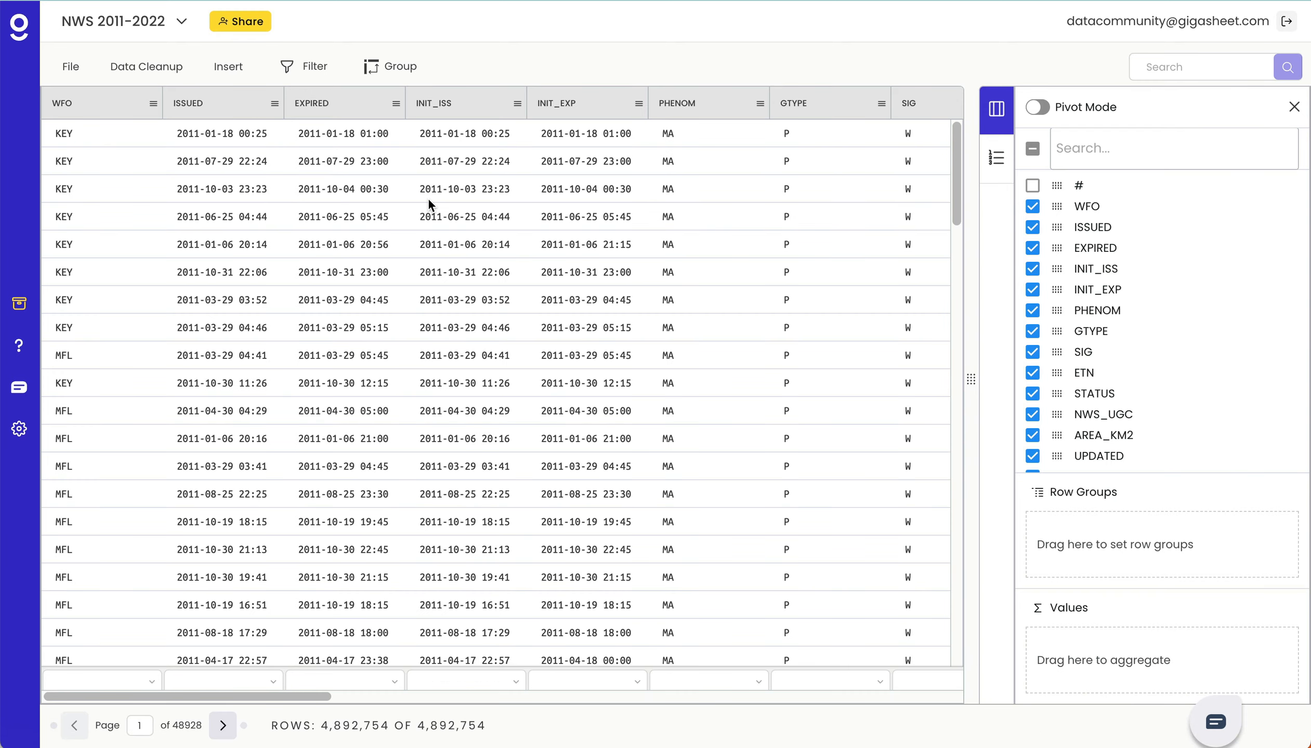
pyautogui.click(268, 135)
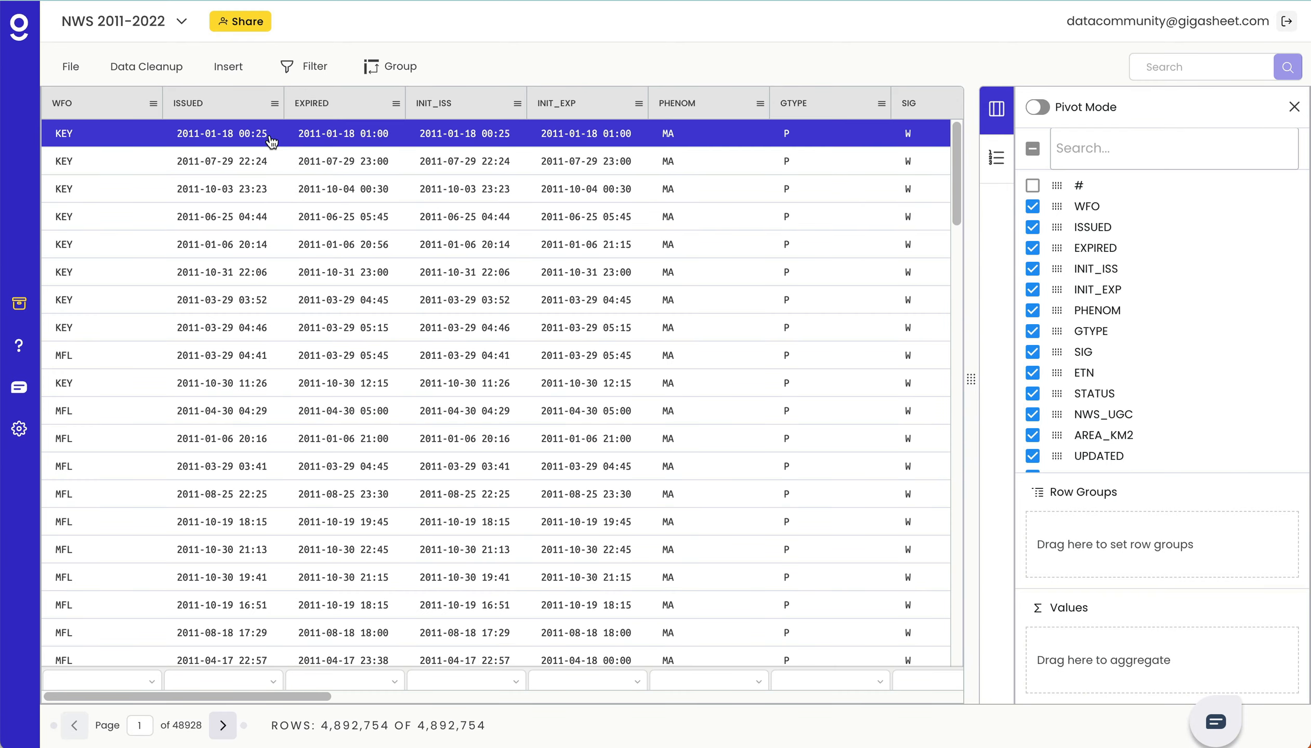
pyautogui.scroll(-3, 1193, 374)
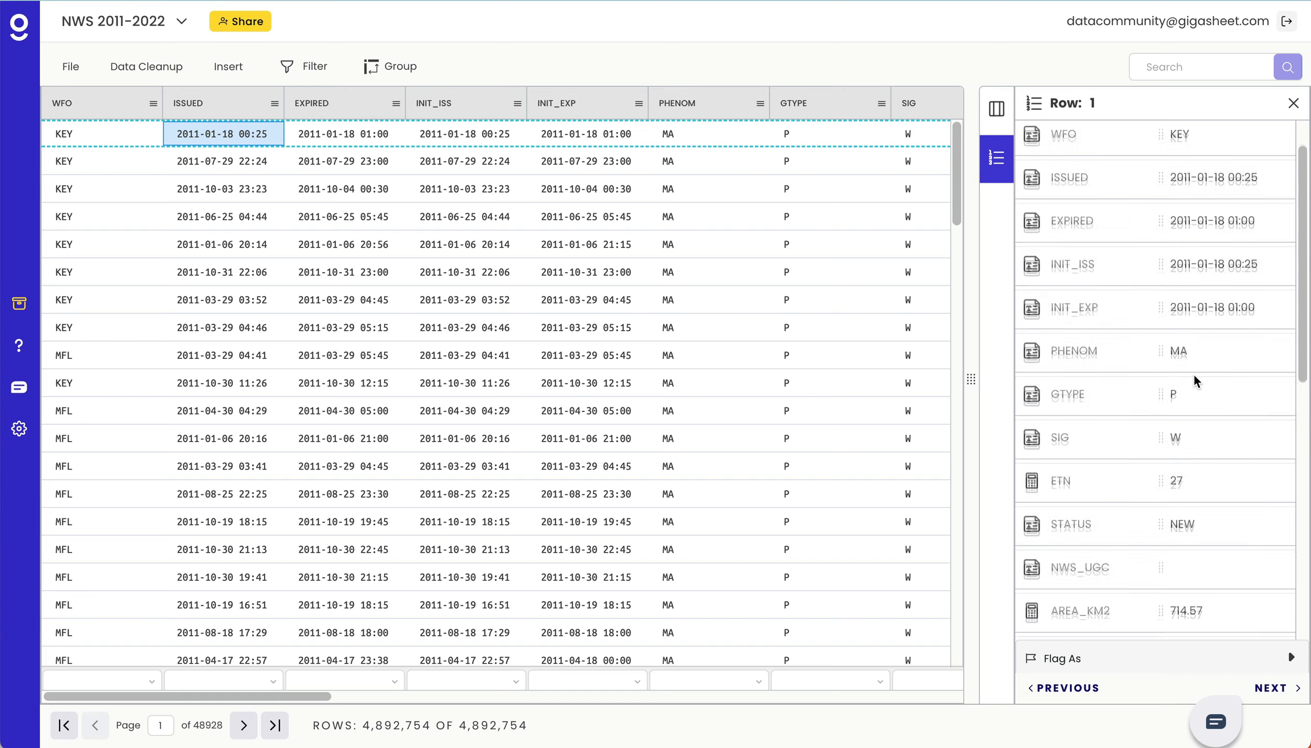
pyautogui.scroll(-5, 1194, 374)
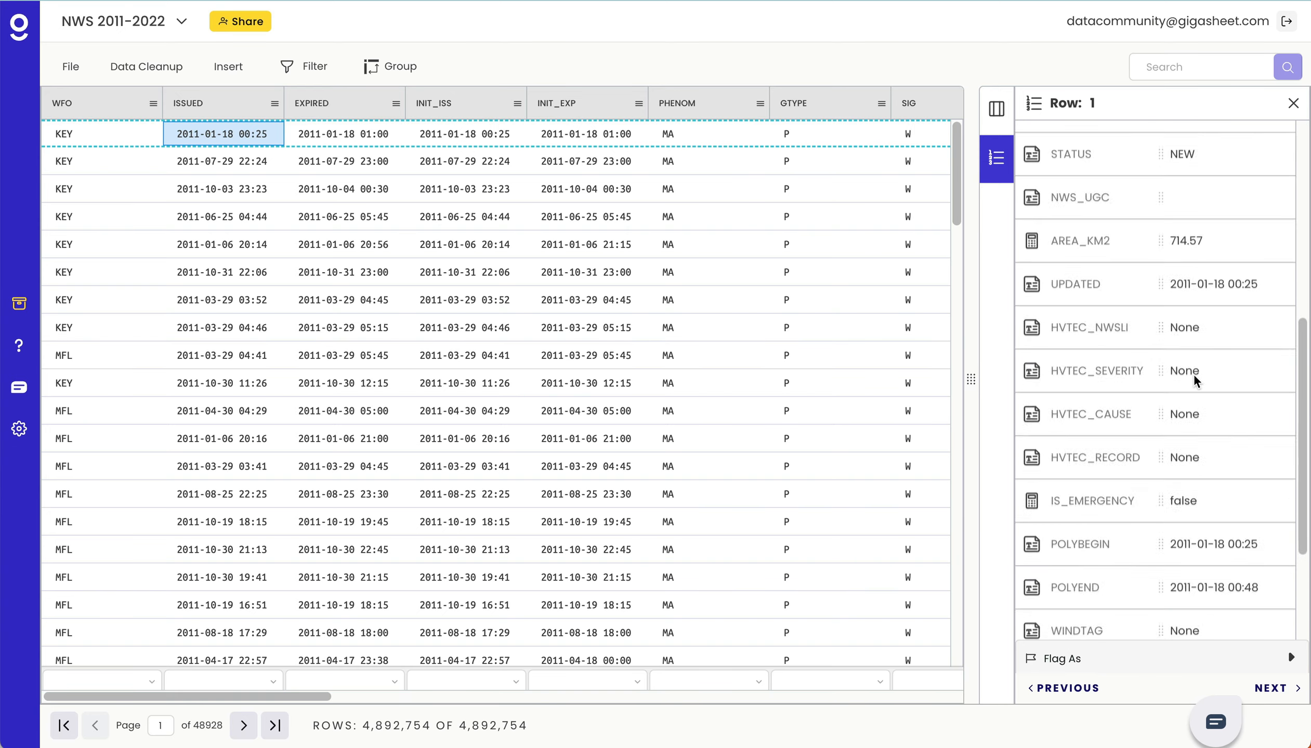
pyautogui.scroll(-3, 1194, 374)
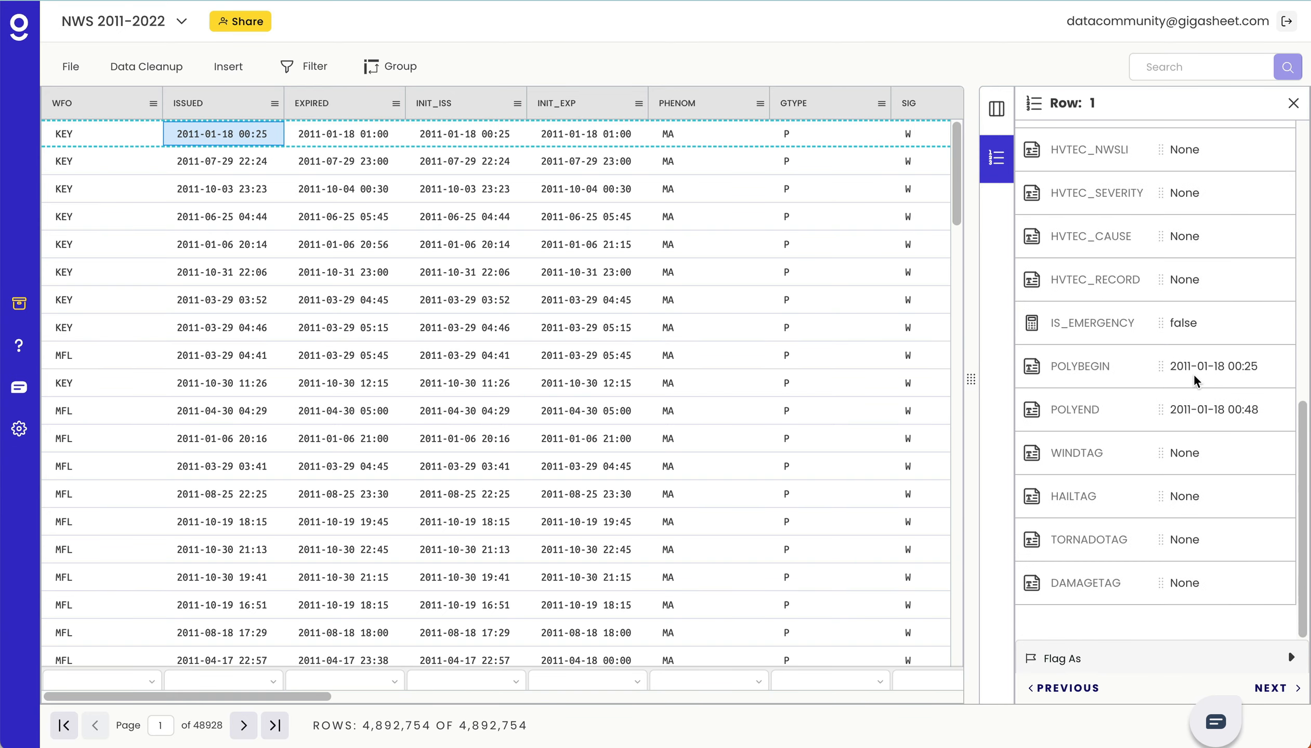
pyautogui.scroll(3, 1193, 375)
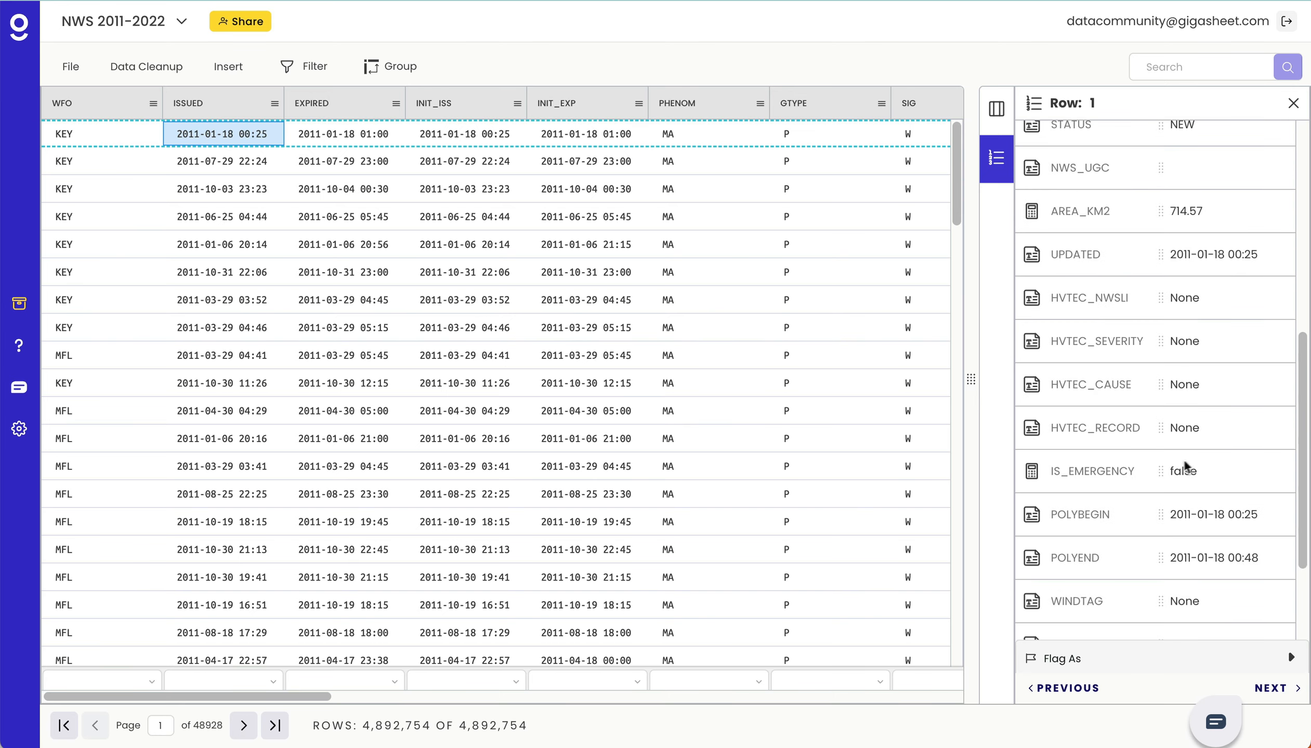
pyautogui.scroll(4, 1197, 468)
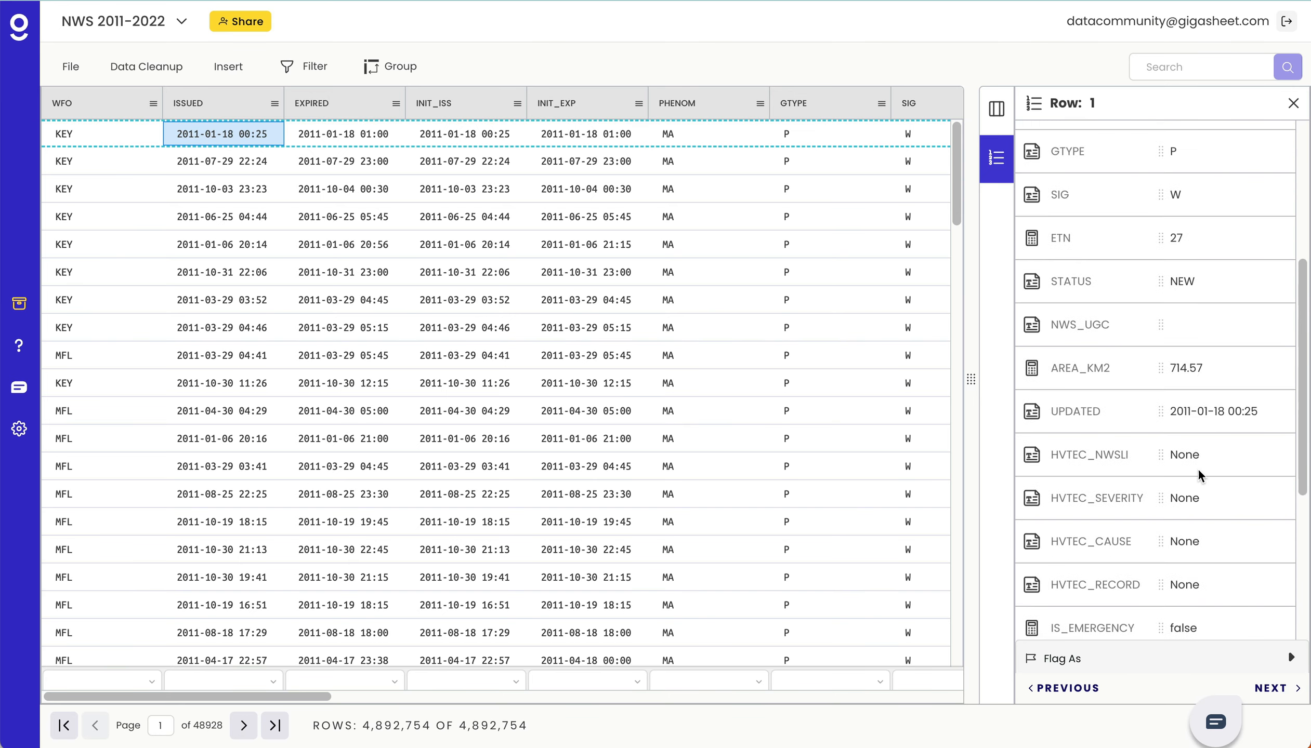
pyautogui.scroll(6, 1197, 468)
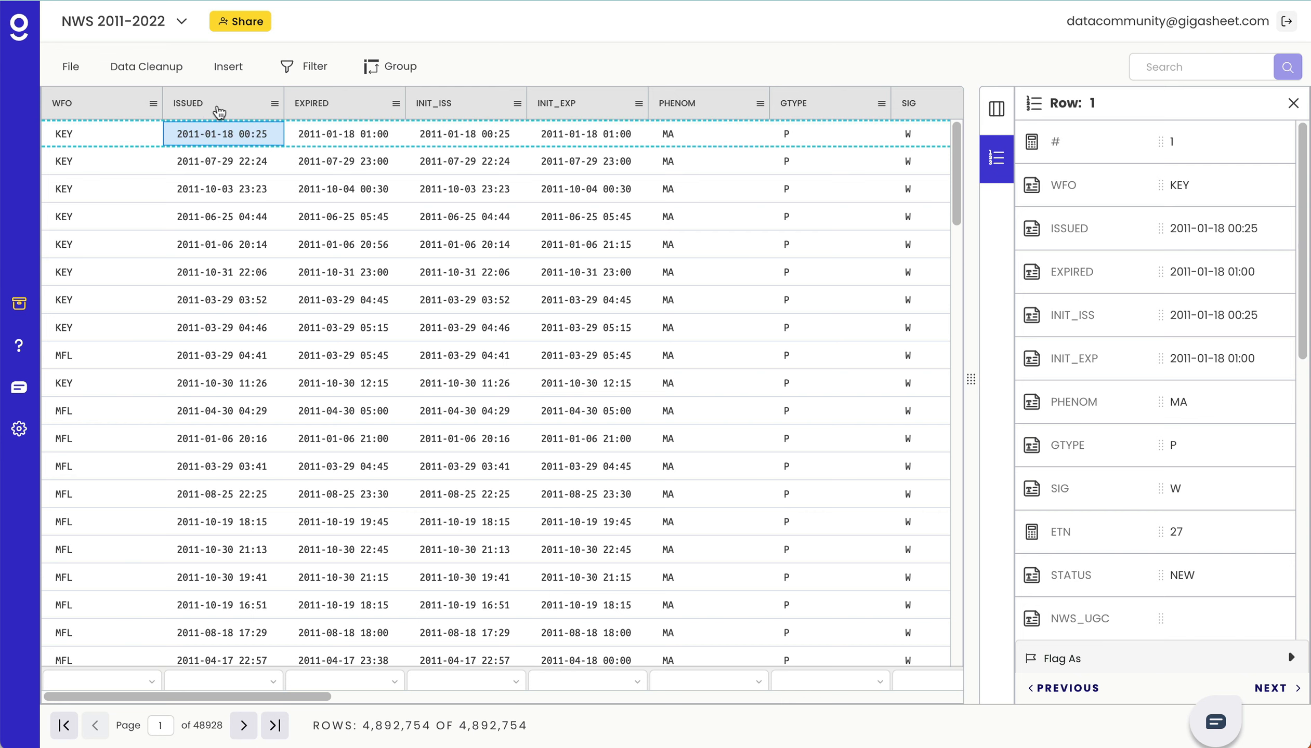
pyautogui.click(161, 69)
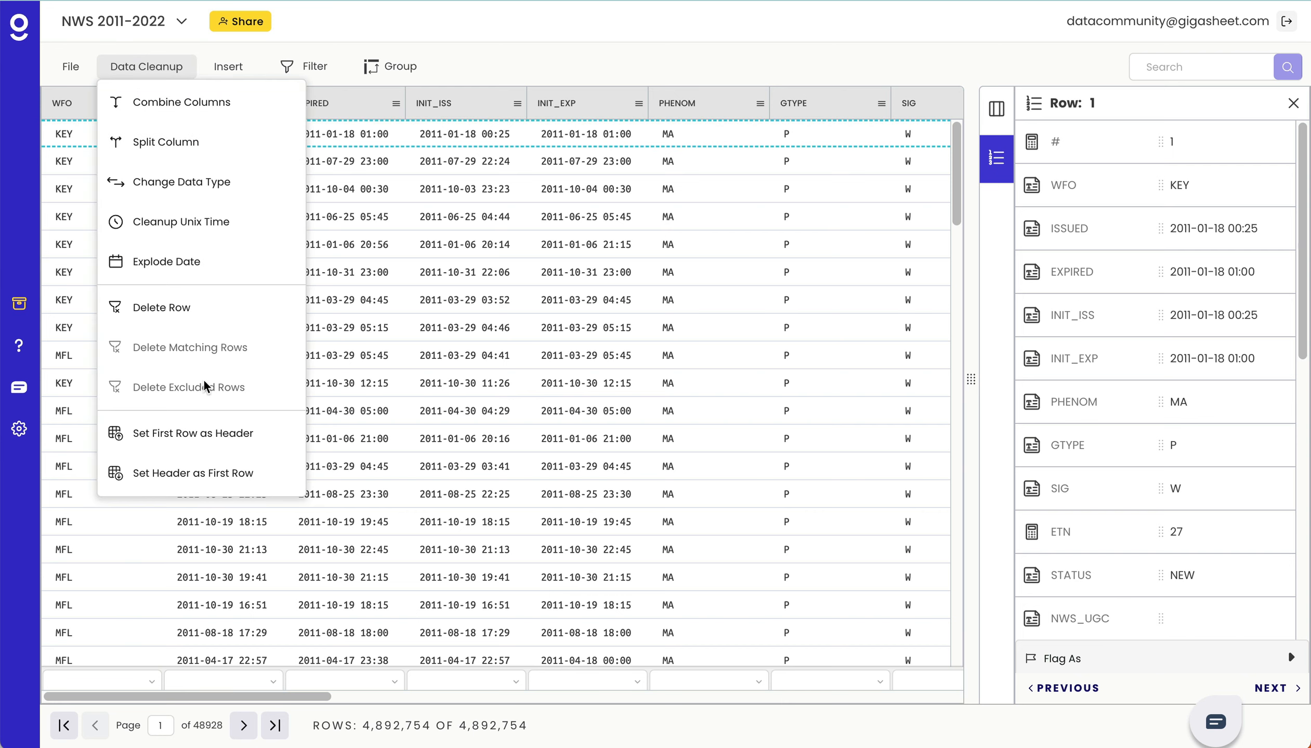
pyautogui.click(190, 271)
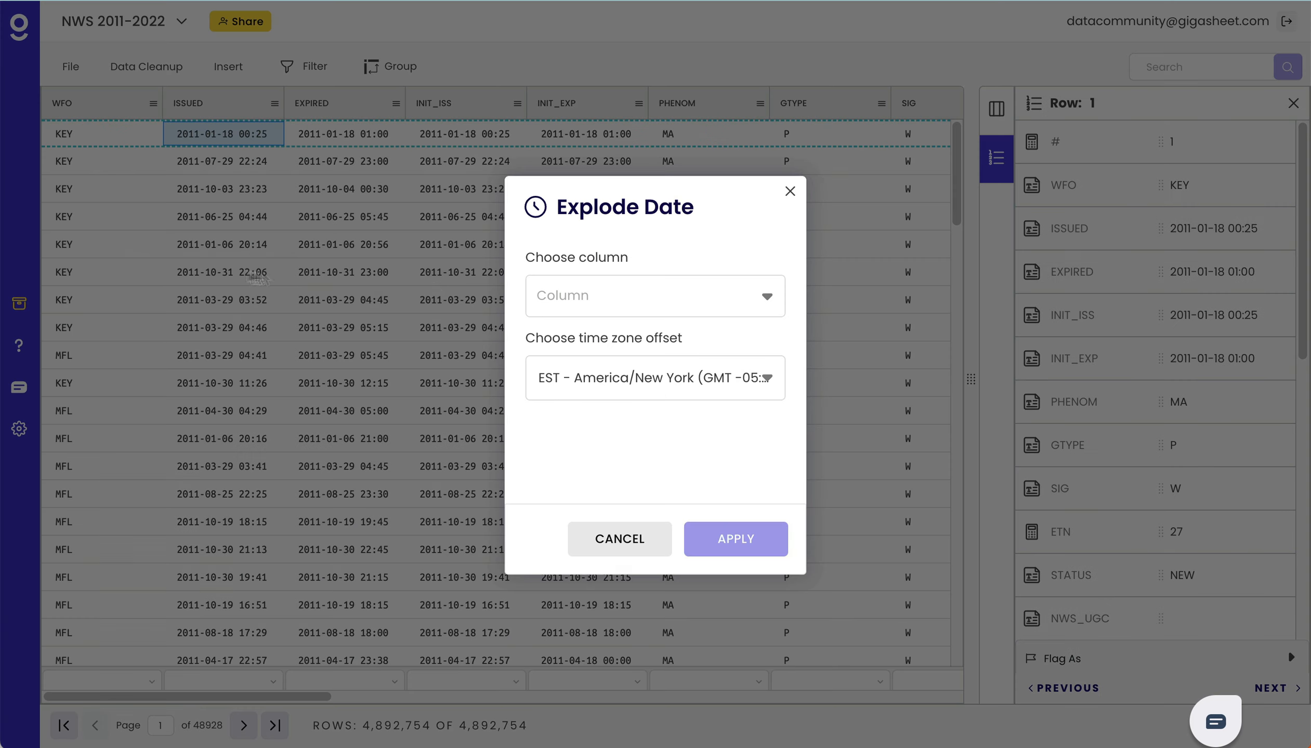
pyautogui.click(573, 284)
pyautogui.click(573, 284)
pyautogui.click(573, 284)
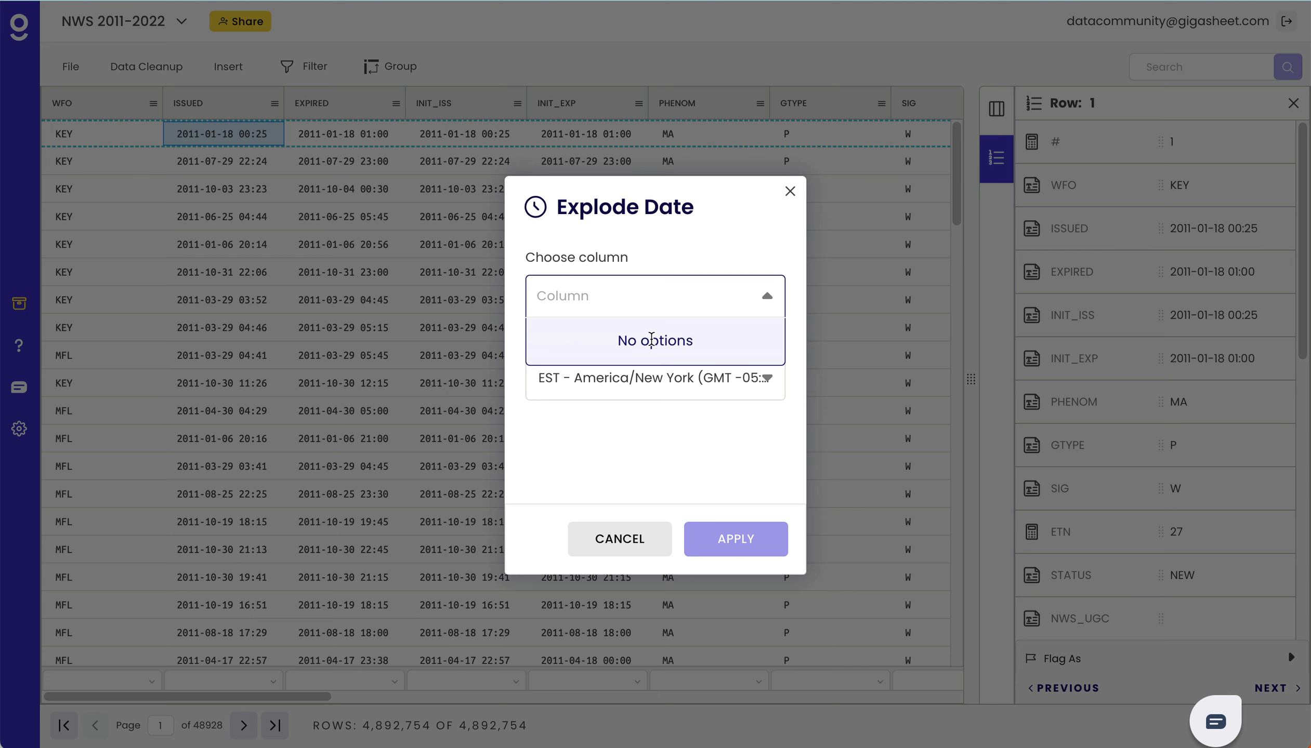
pyautogui.click(629, 536)
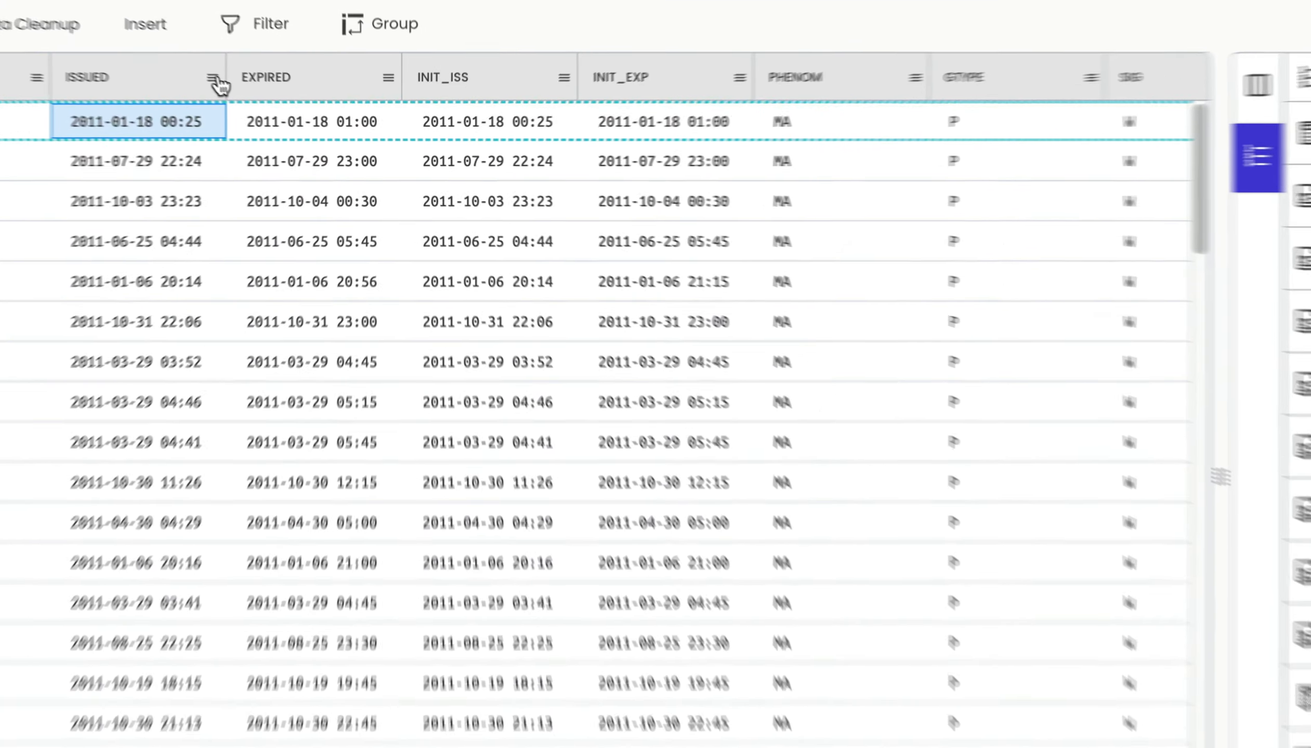
# - Change the data type of the ISSUED column from plain text to Date
pyautogui.click(275, 103)
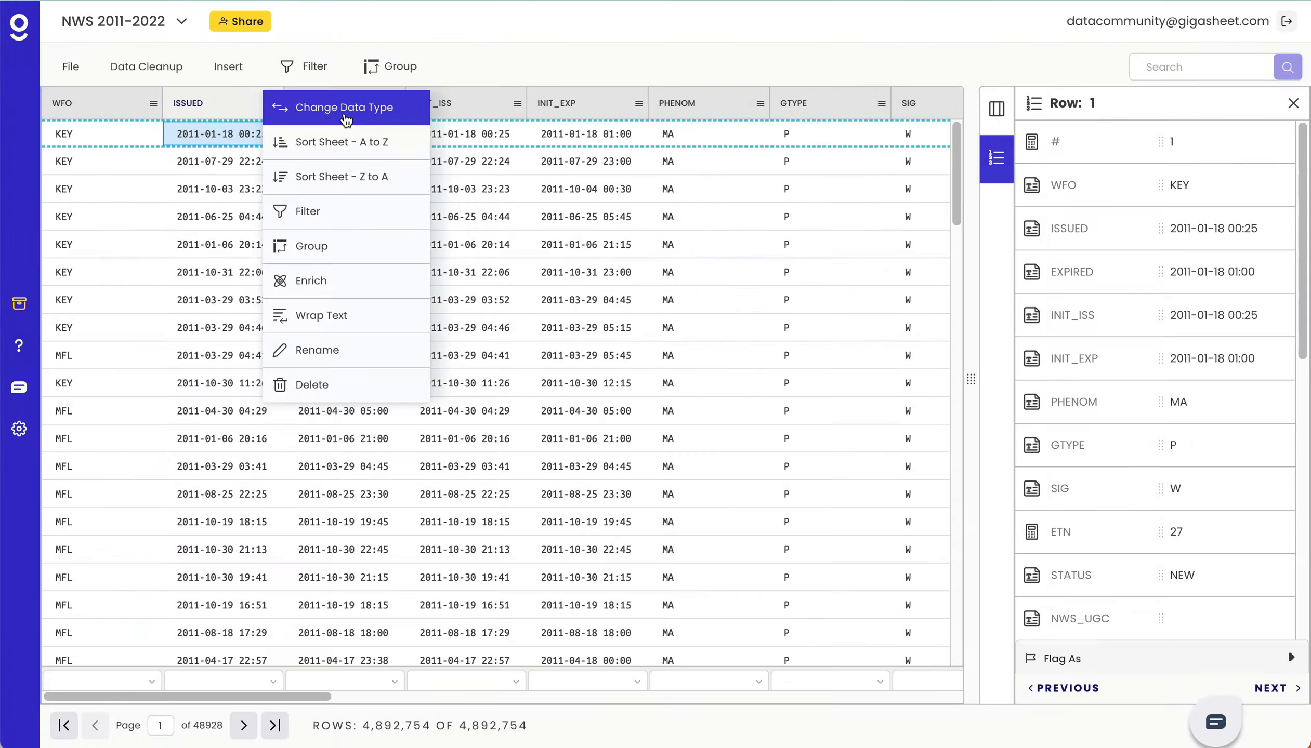
pyautogui.click(306, 88)
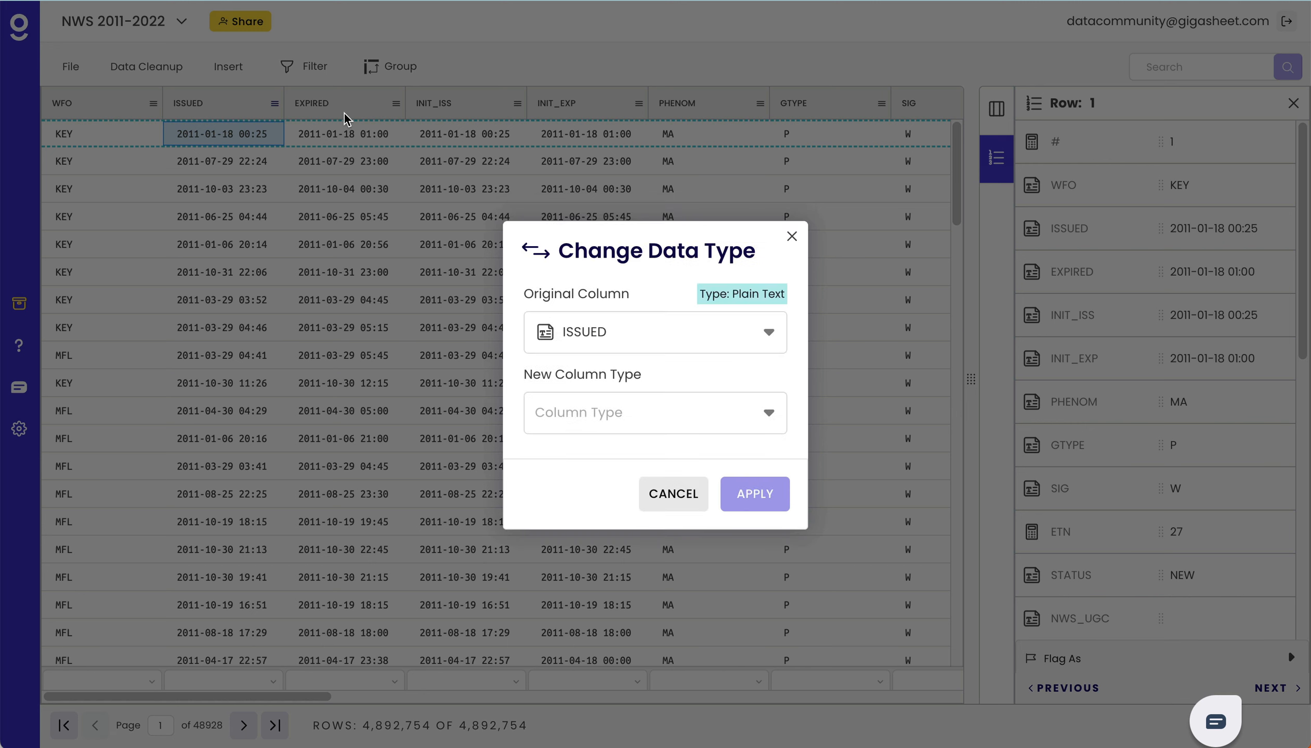
pyautogui.click(648, 420)
pyautogui.scroll(-1, 663, 518)
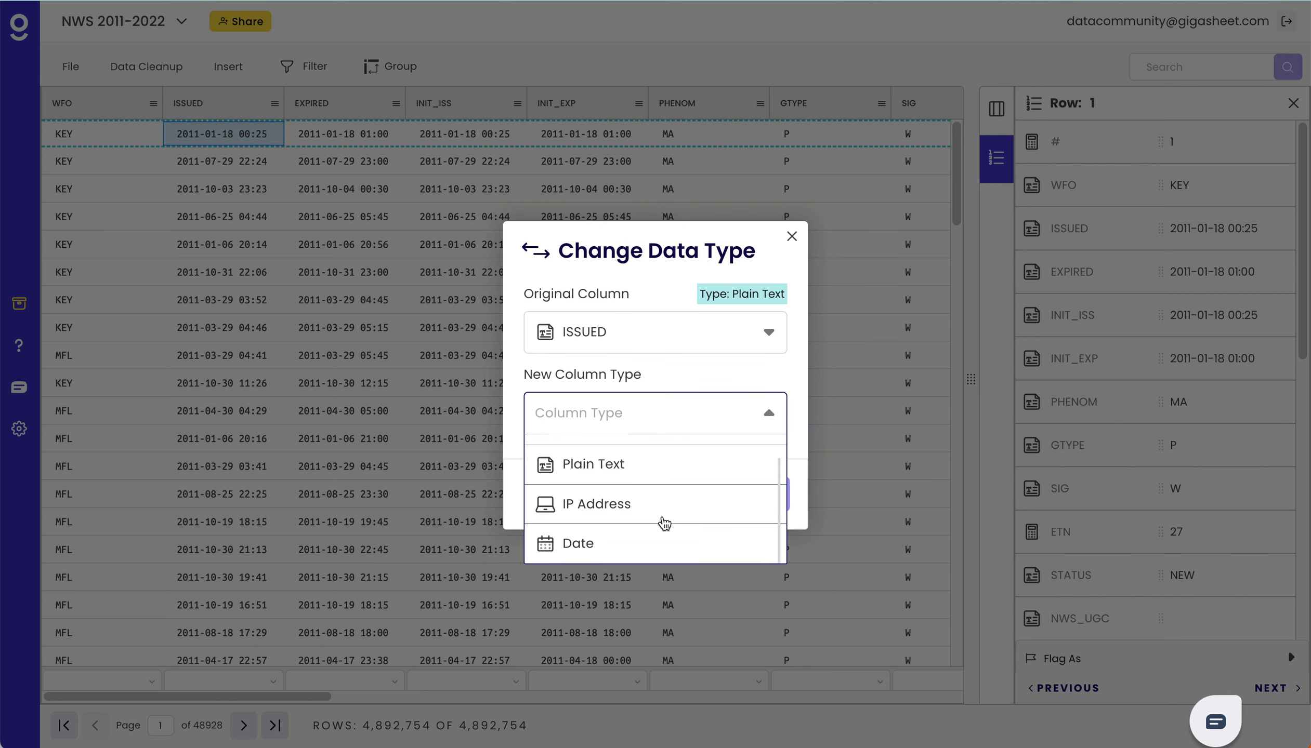
pyautogui.click(635, 538)
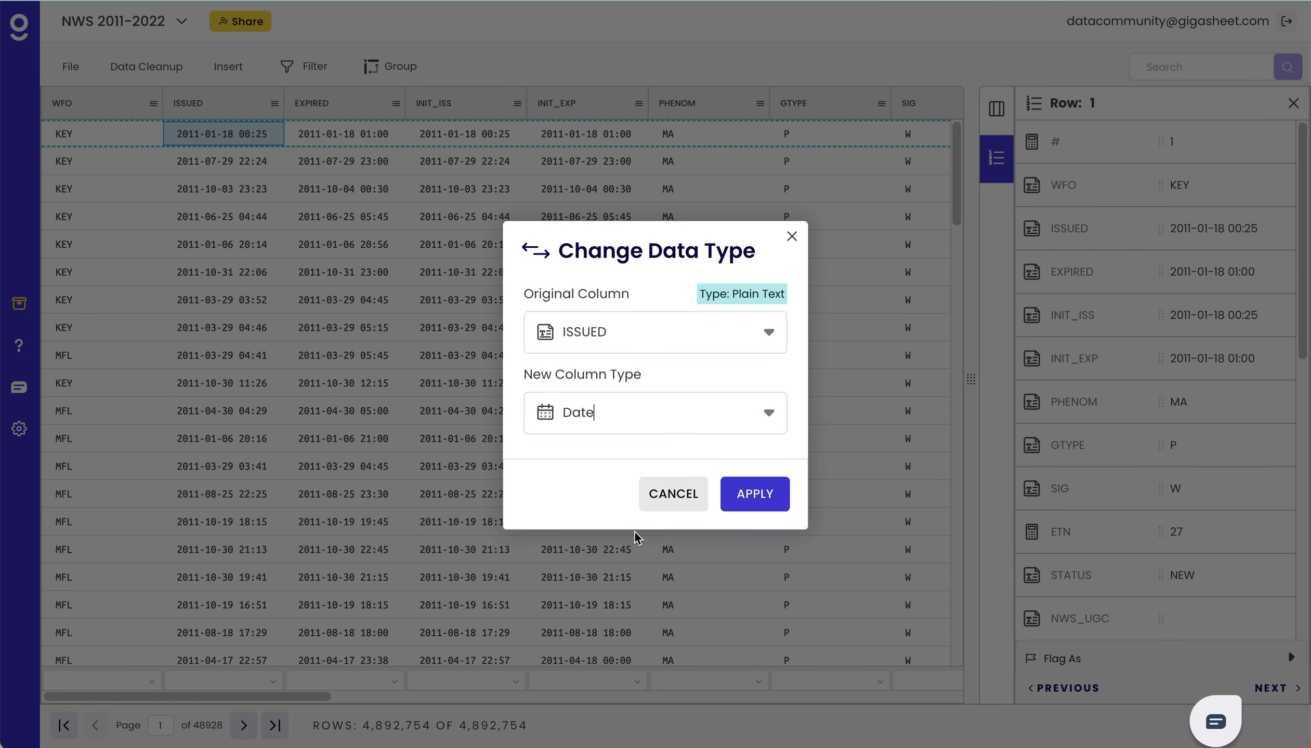
pyautogui.click(749, 500)
pyautogui.click(758, 489)
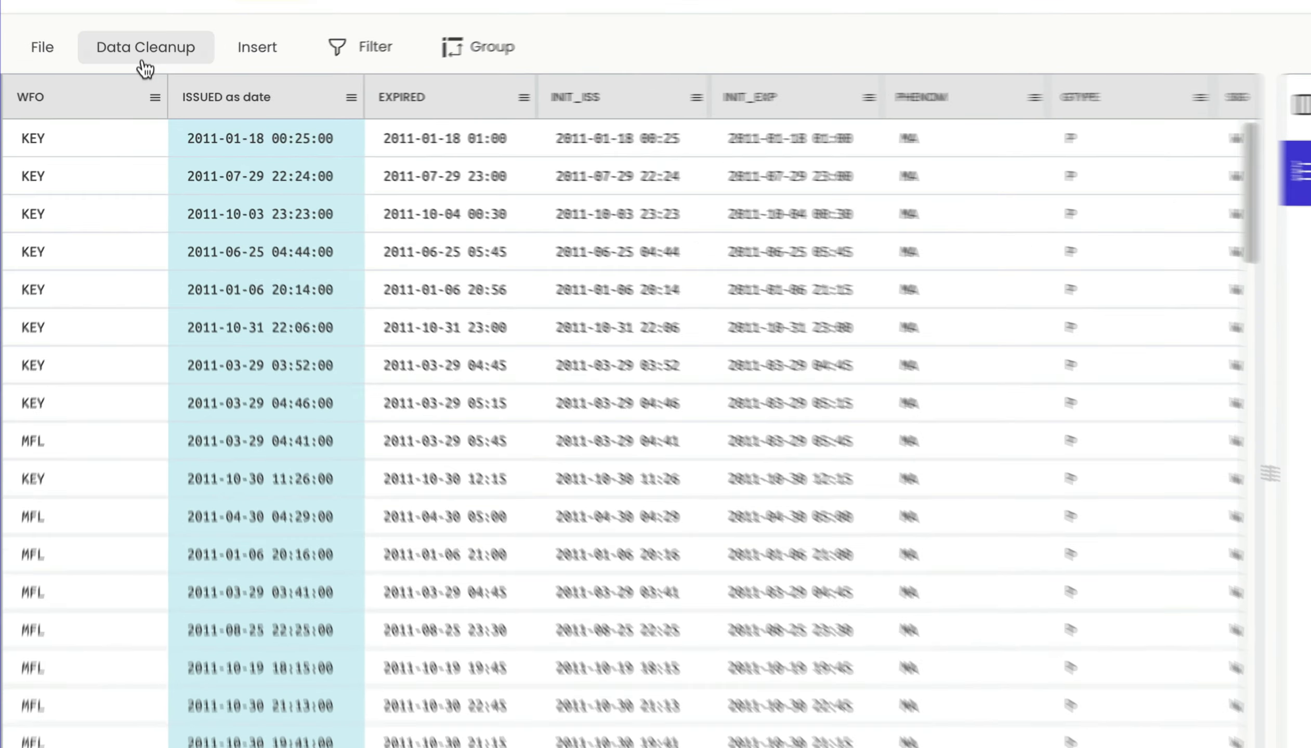
# - Explode the ISSUED as date column into its date parts, using the EST - America/New York time zone offset
pyautogui.click(146, 66)
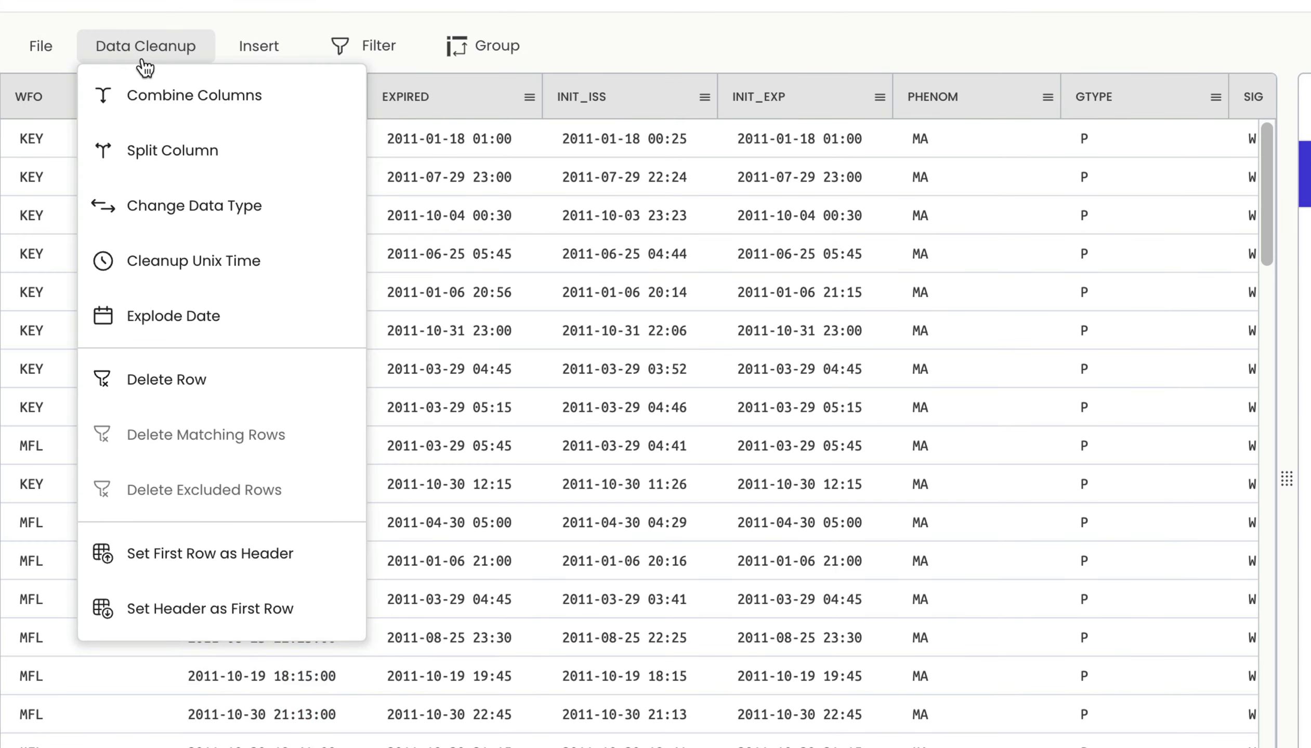
pyautogui.click(170, 312)
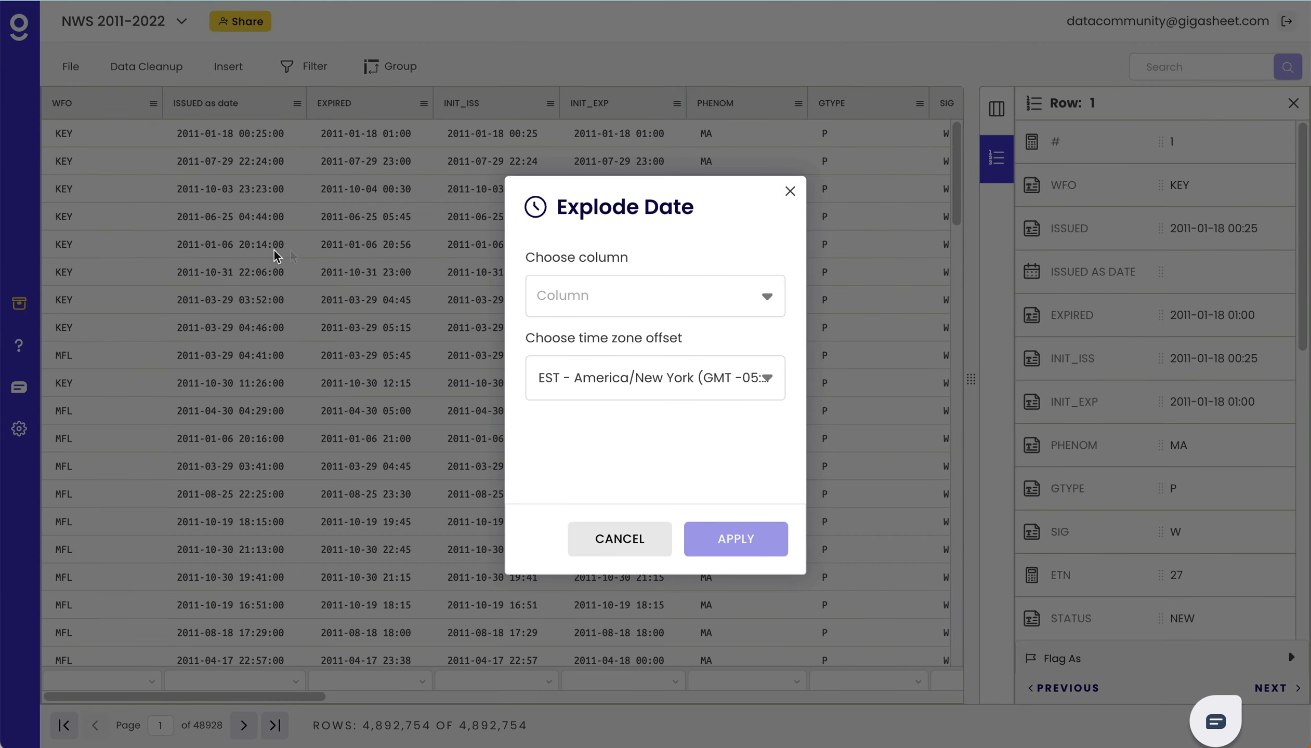
pyautogui.click(628, 289)
pyautogui.click(627, 336)
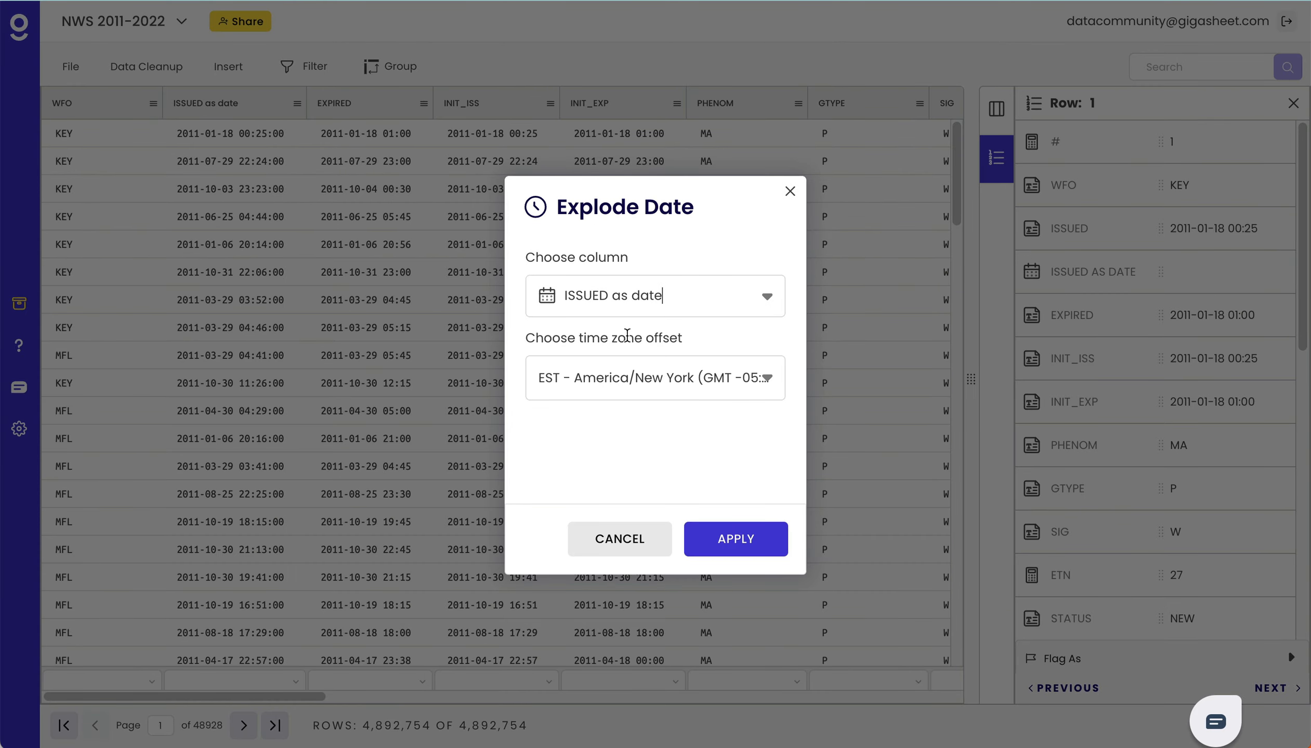
pyautogui.click(733, 544)
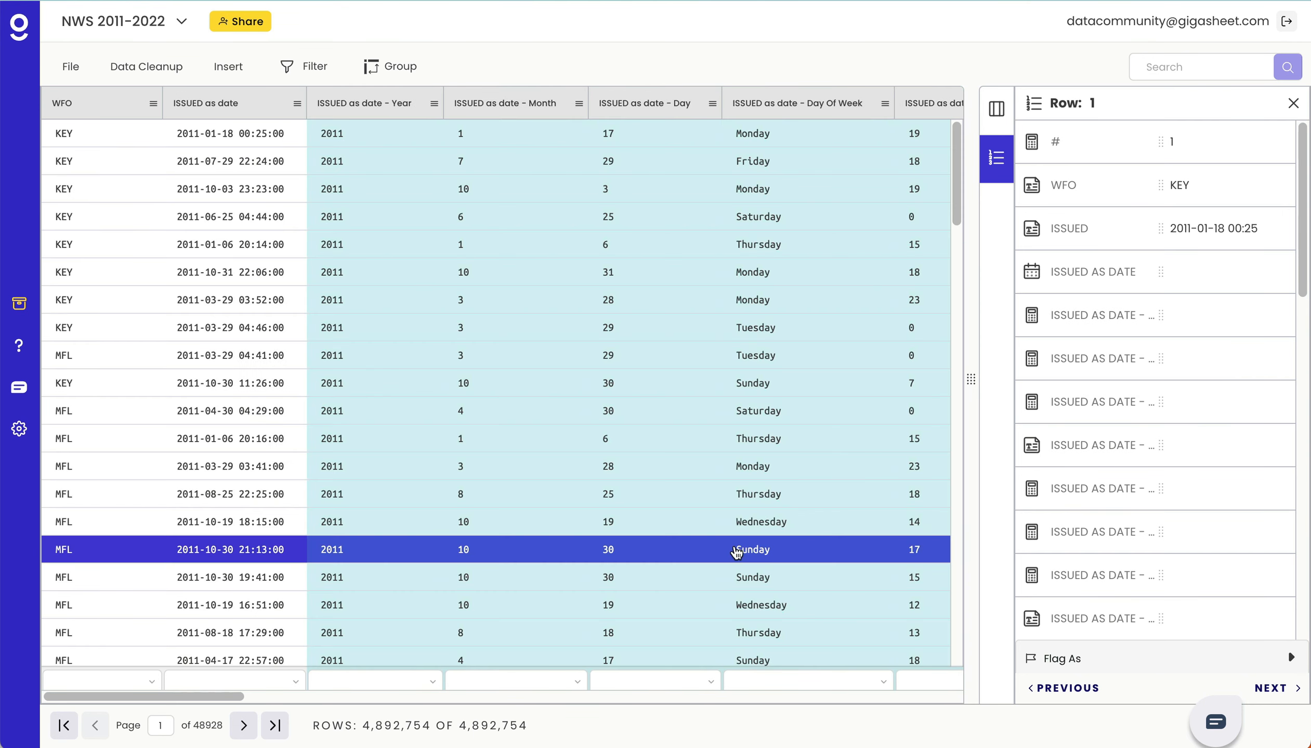
# - Hide the ISSUED as date parts Month, Day, Day Of Week, Hour, Minute, Seconds and Timezone, leaving only Year displayed
pyautogui.click(985, 123)
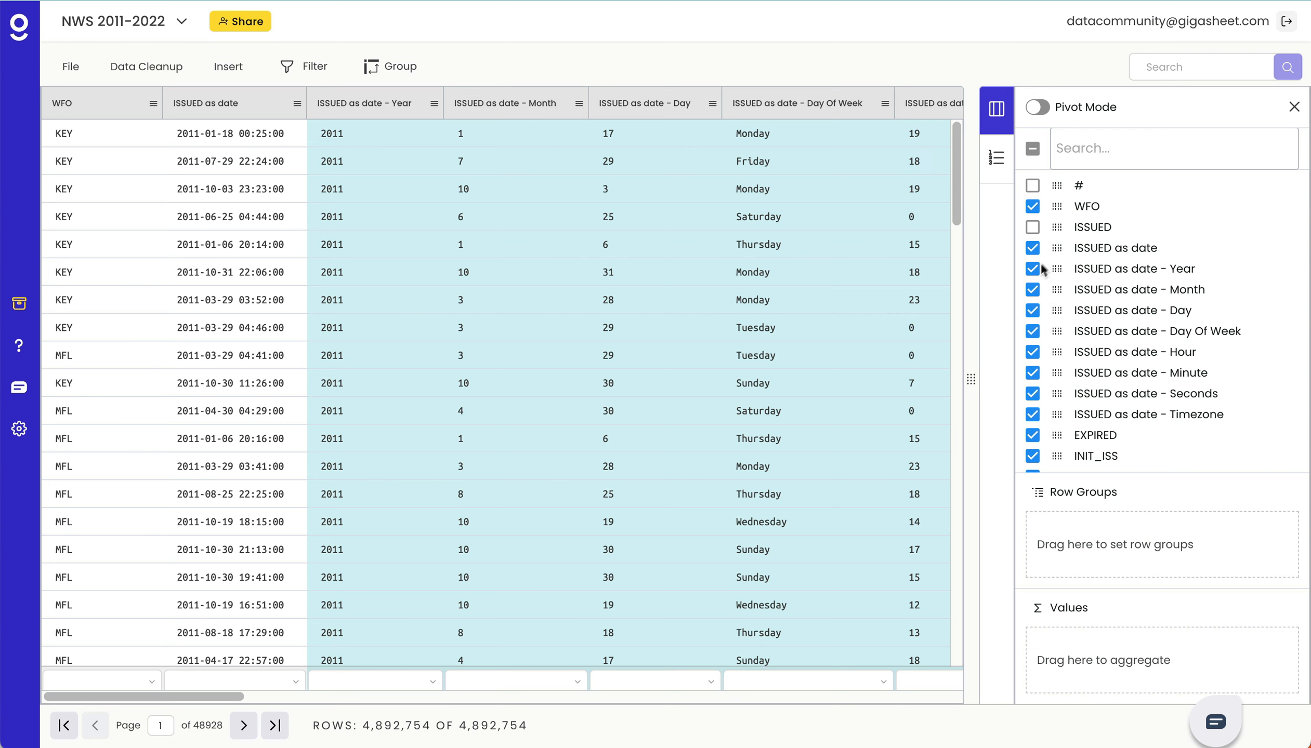
pyautogui.click(1032, 290)
pyautogui.click(1033, 311)
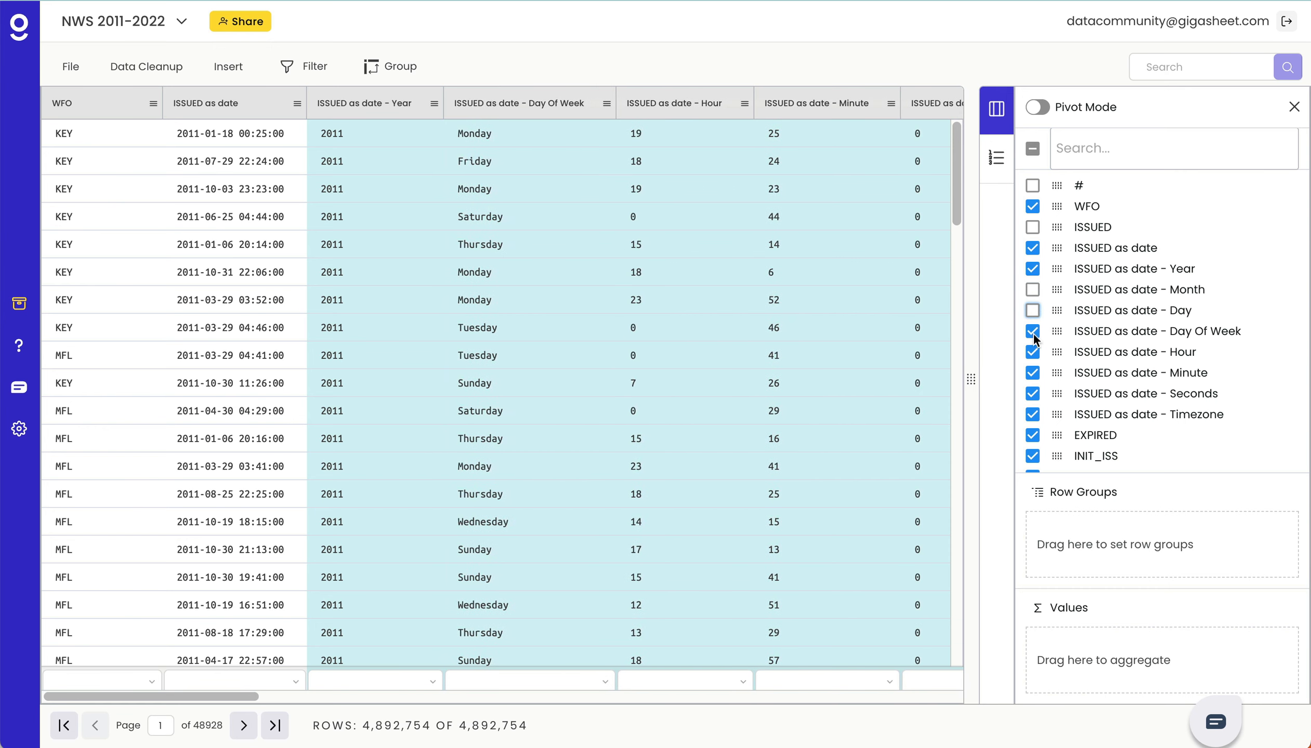
pyautogui.click(1032, 332)
pyautogui.click(1033, 353)
pyautogui.click(1033, 373)
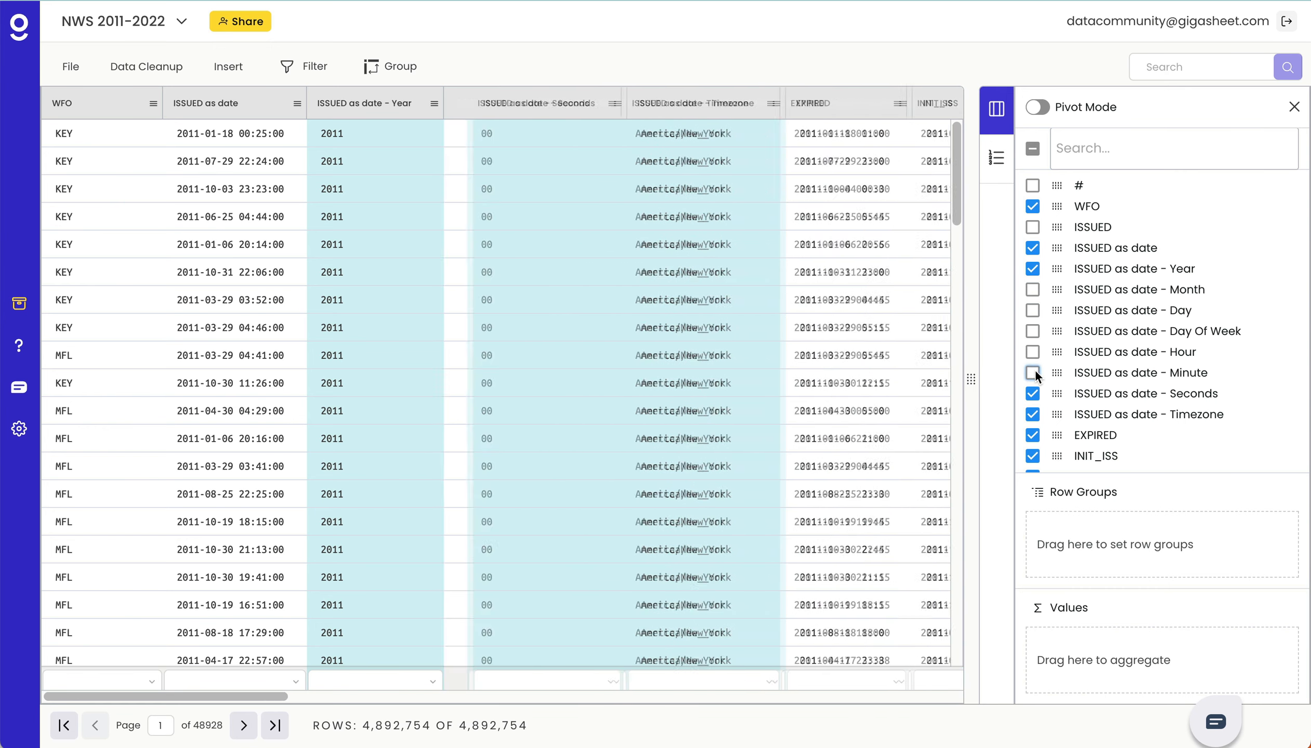
pyautogui.click(1033, 393)
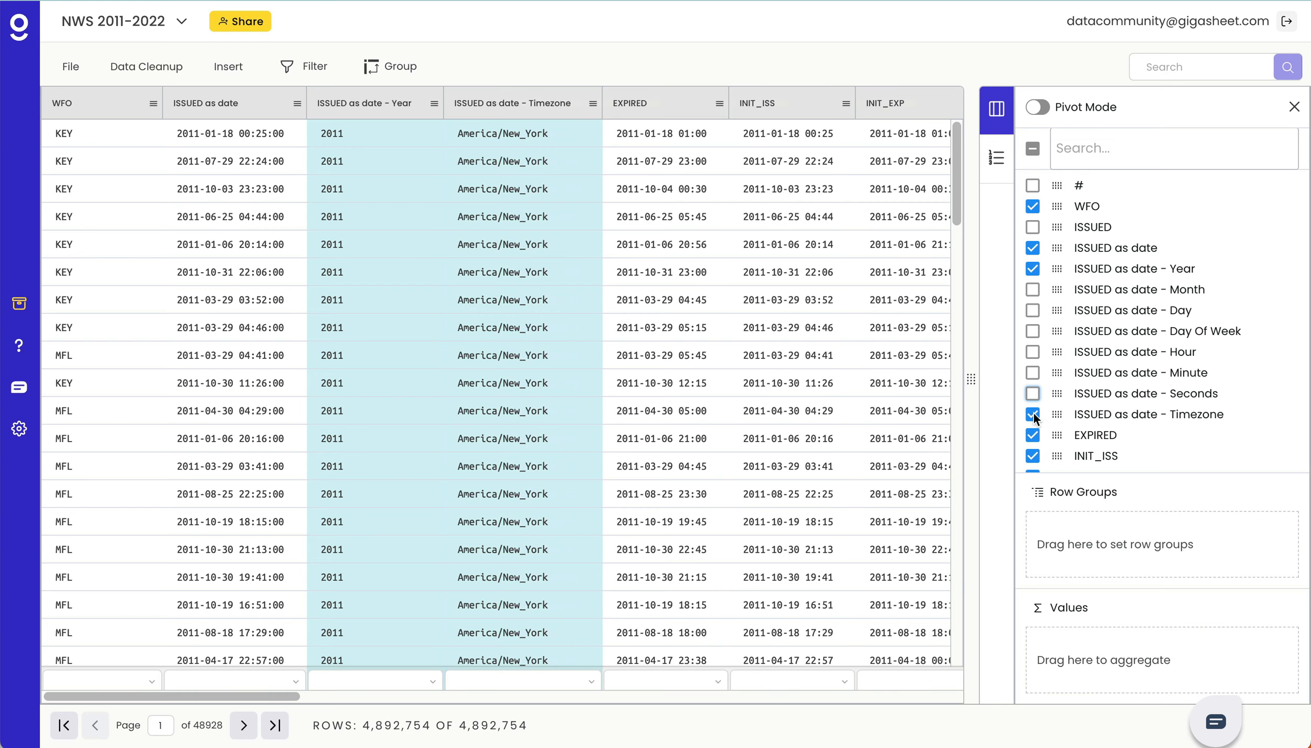
pyautogui.click(1034, 412)
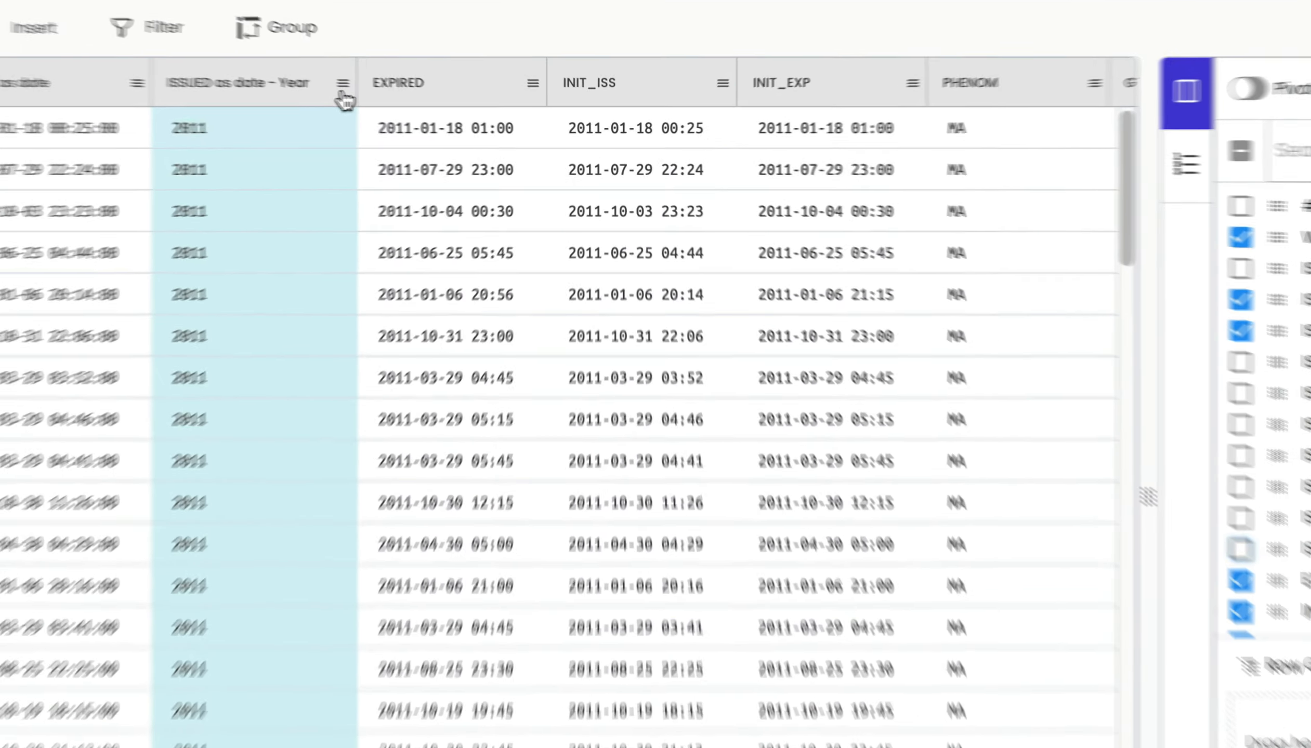
# - Group the sheet by ISSUED as date - Year and sort the year groups in descending order
pyautogui.click(434, 103)
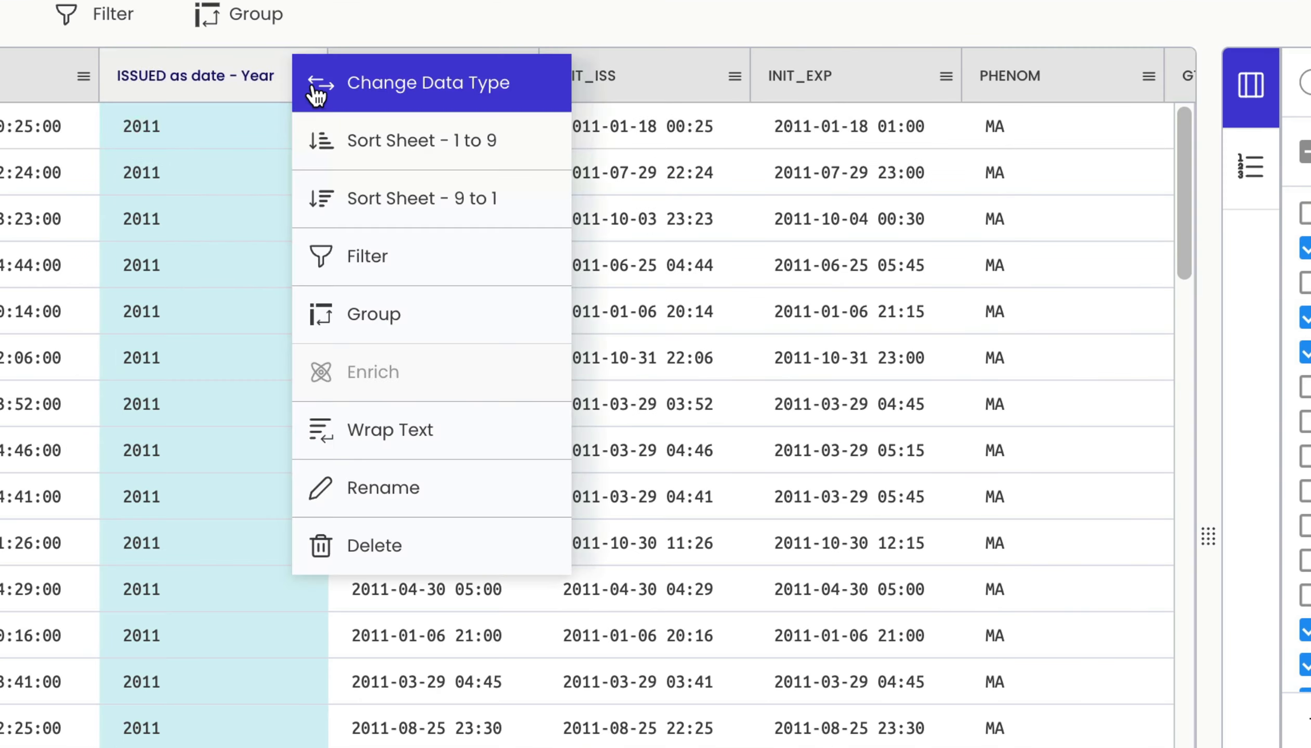
pyautogui.click(372, 311)
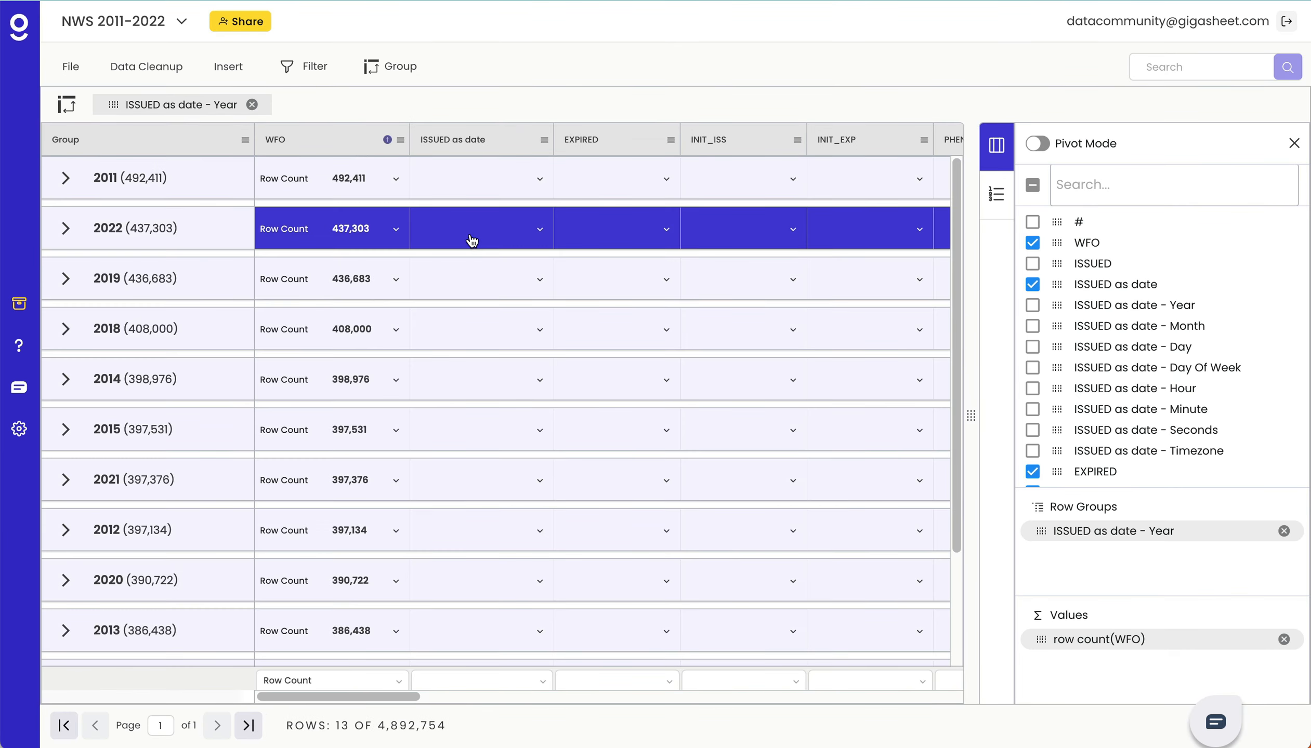
pyautogui.click(247, 142)
pyautogui.click(261, 214)
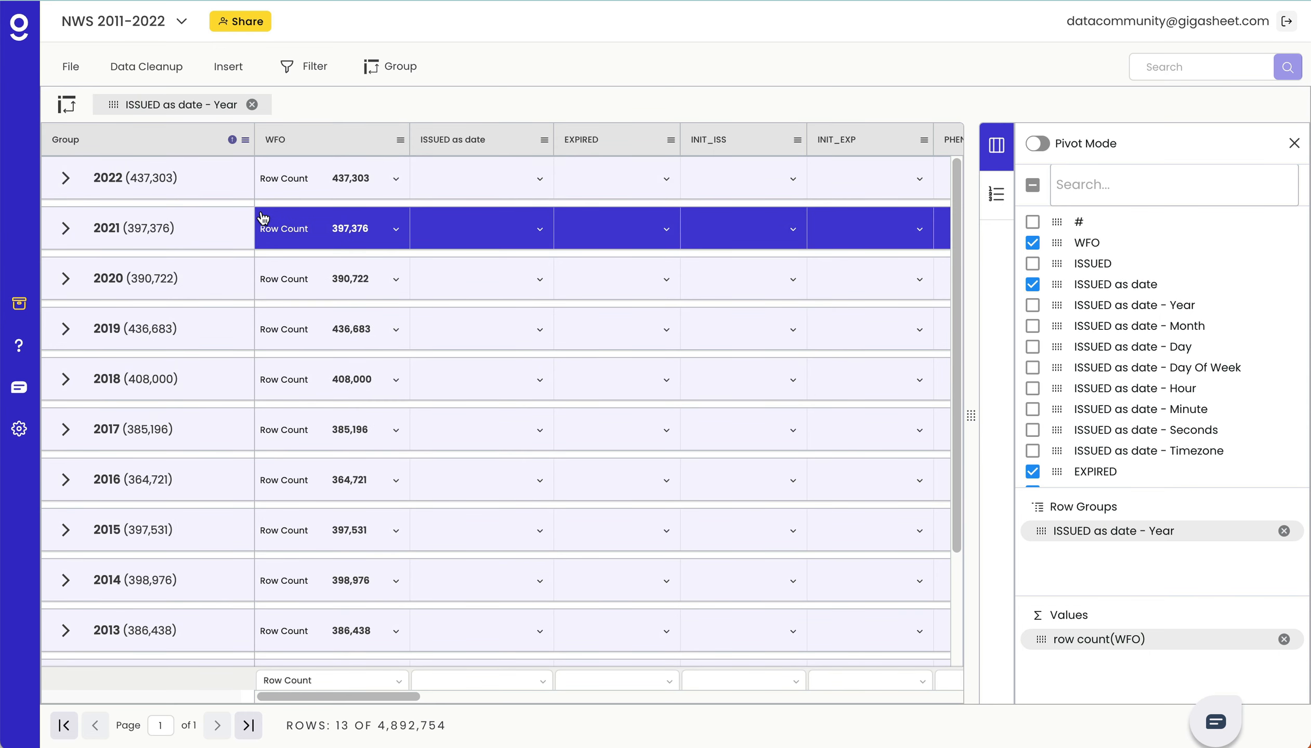
# - Chart the WFO row counts of the 2022 to 2012 year groups as a column chart, and close the chart after viewing it
pyautogui.scroll(-3, 263, 217)
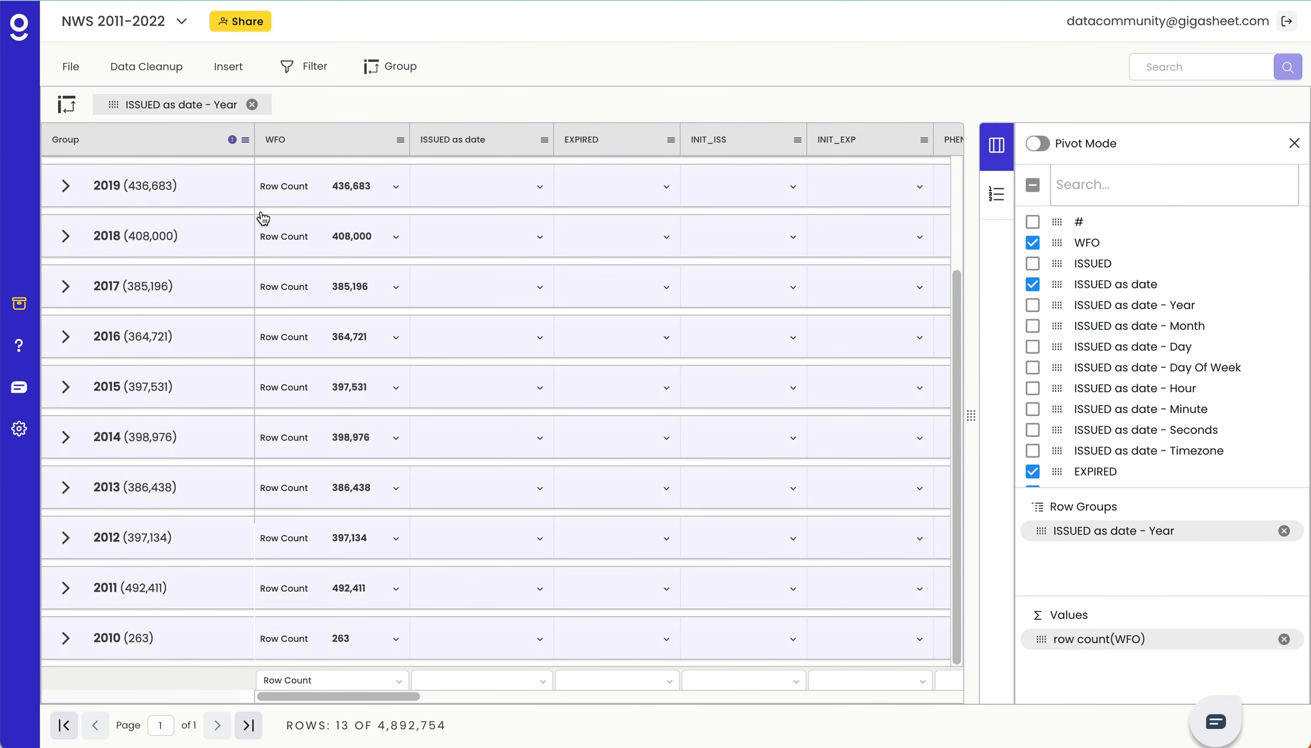
pyautogui.scroll(3, 262, 218)
pyautogui.click(263, 218)
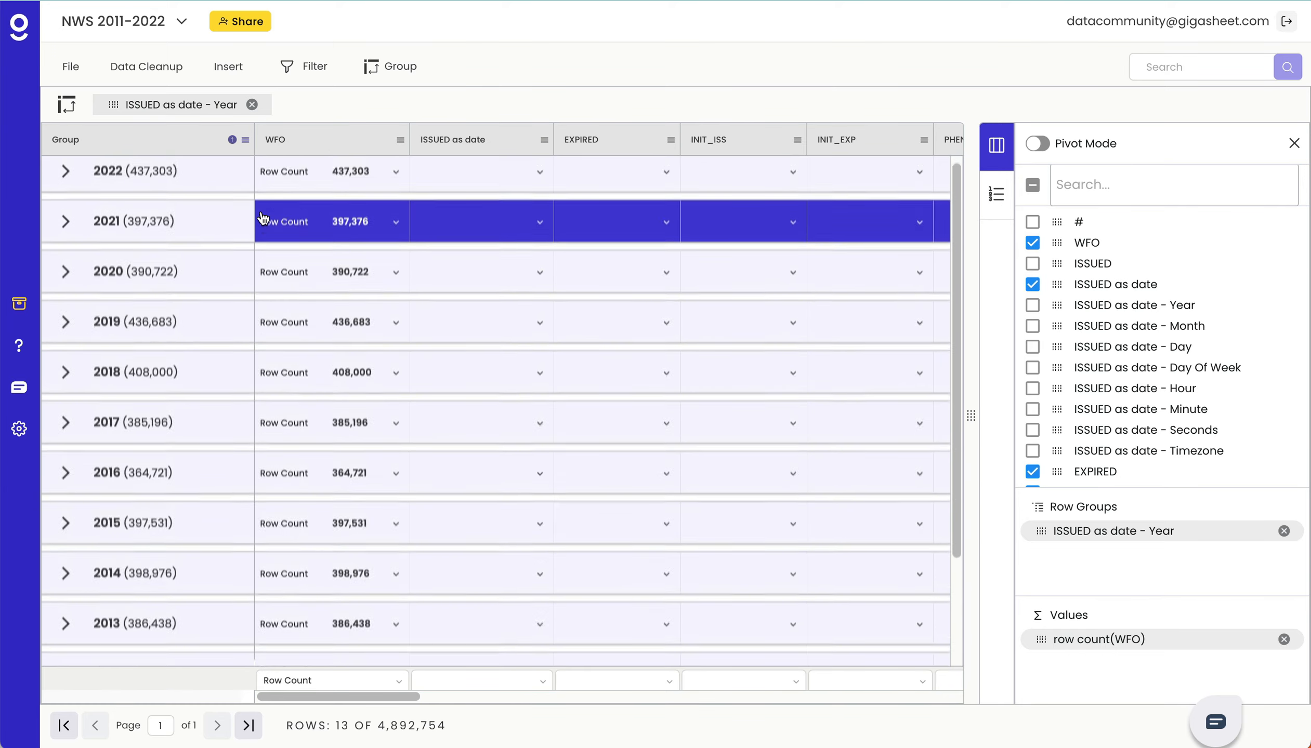
pyautogui.click(208, 197)
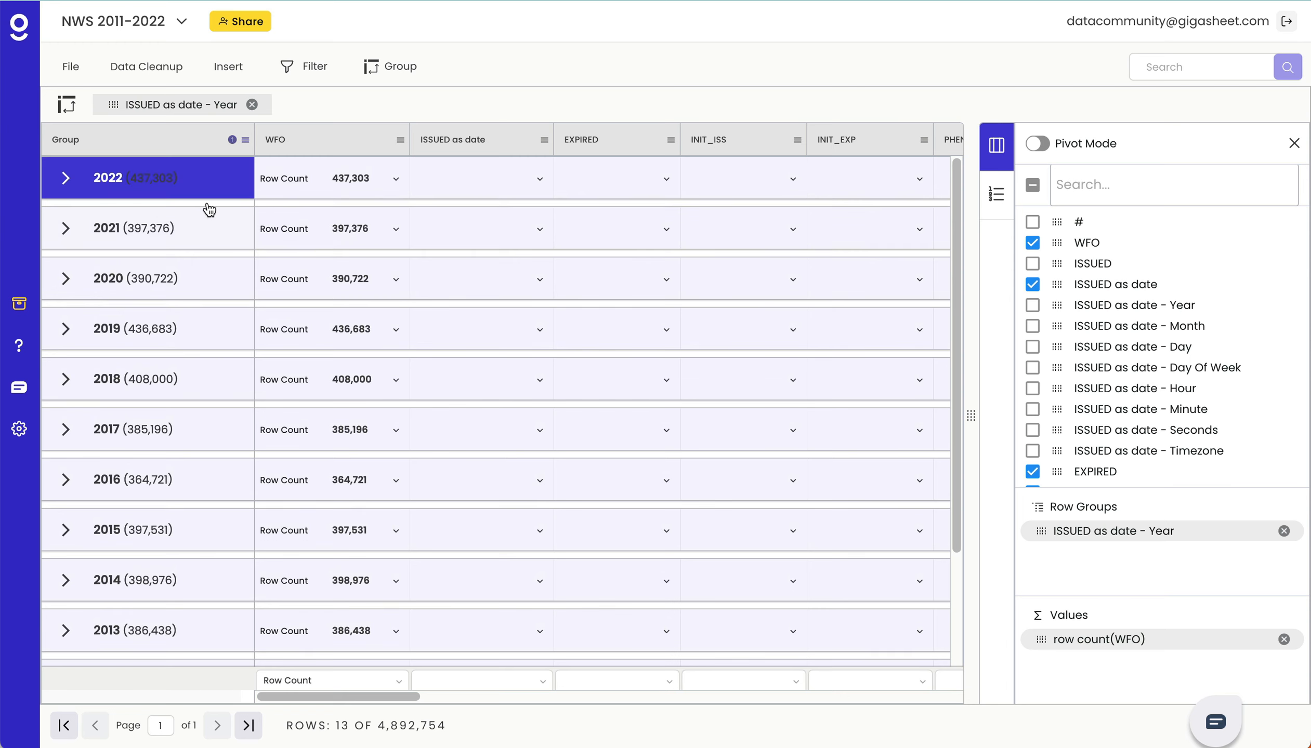
pyautogui.moveTo(191, 197); pyautogui.dragTo(314, 551)
pyautogui.rightClick(318, 551)
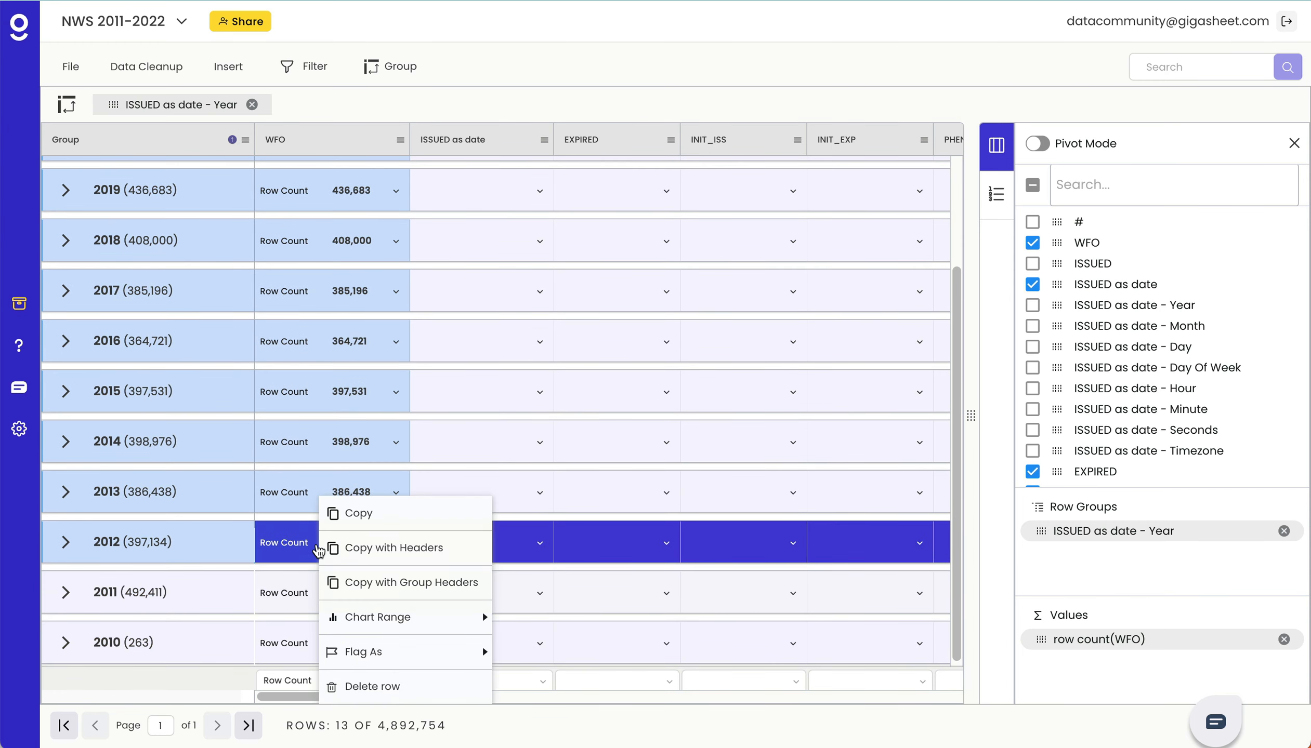
pyautogui.moveTo(433, 615)
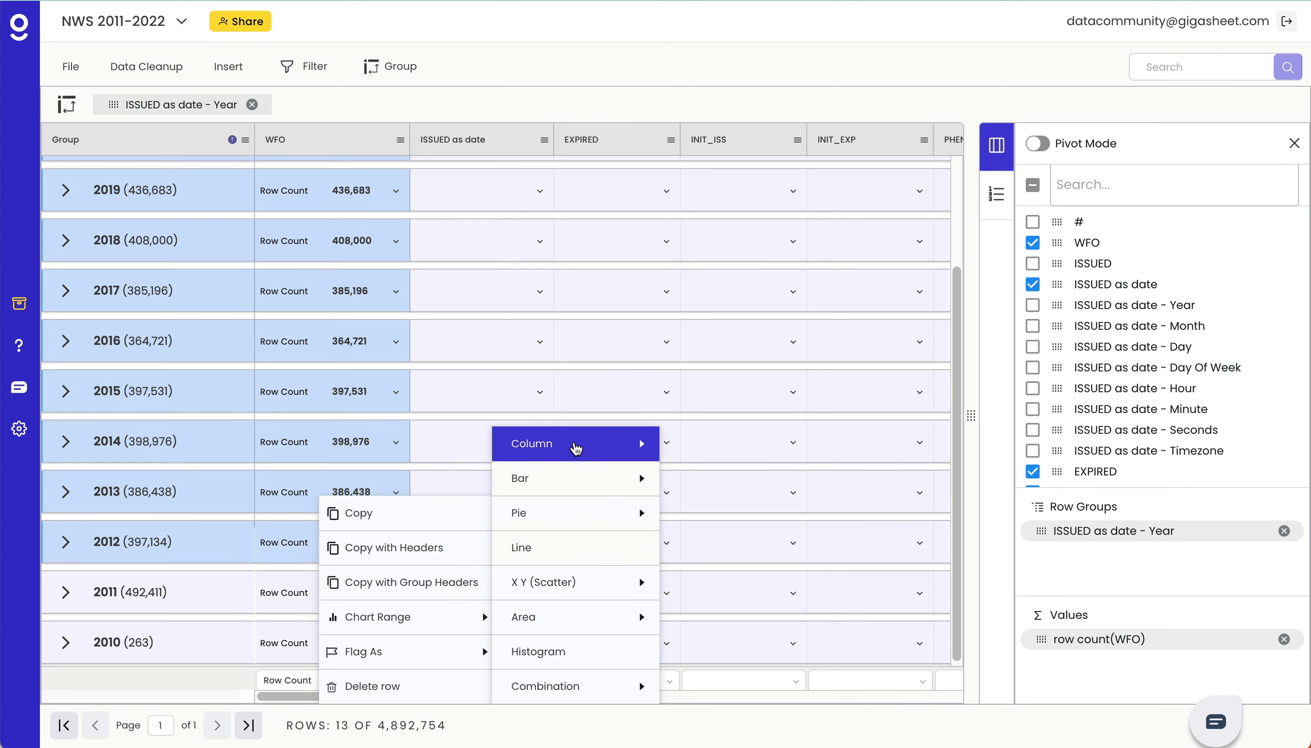
pyautogui.moveTo(577, 446)
pyautogui.click(681, 448)
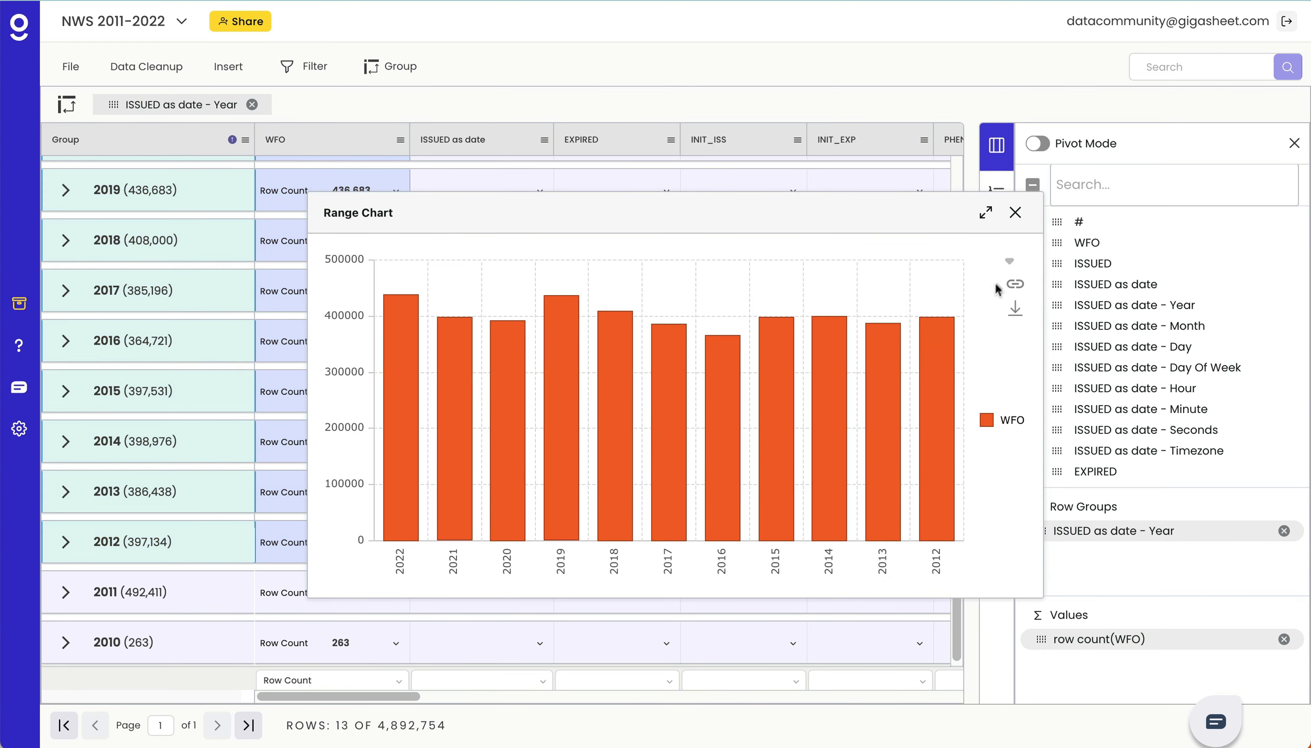
pyautogui.click(1015, 214)
# - Expand the 2022 group and filter the sheet to exclude records whose IS_EMERGENCY value is false
pyautogui.click(208, 289)
pyautogui.scroll(3, 291, 320)
pyautogui.click(201, 172)
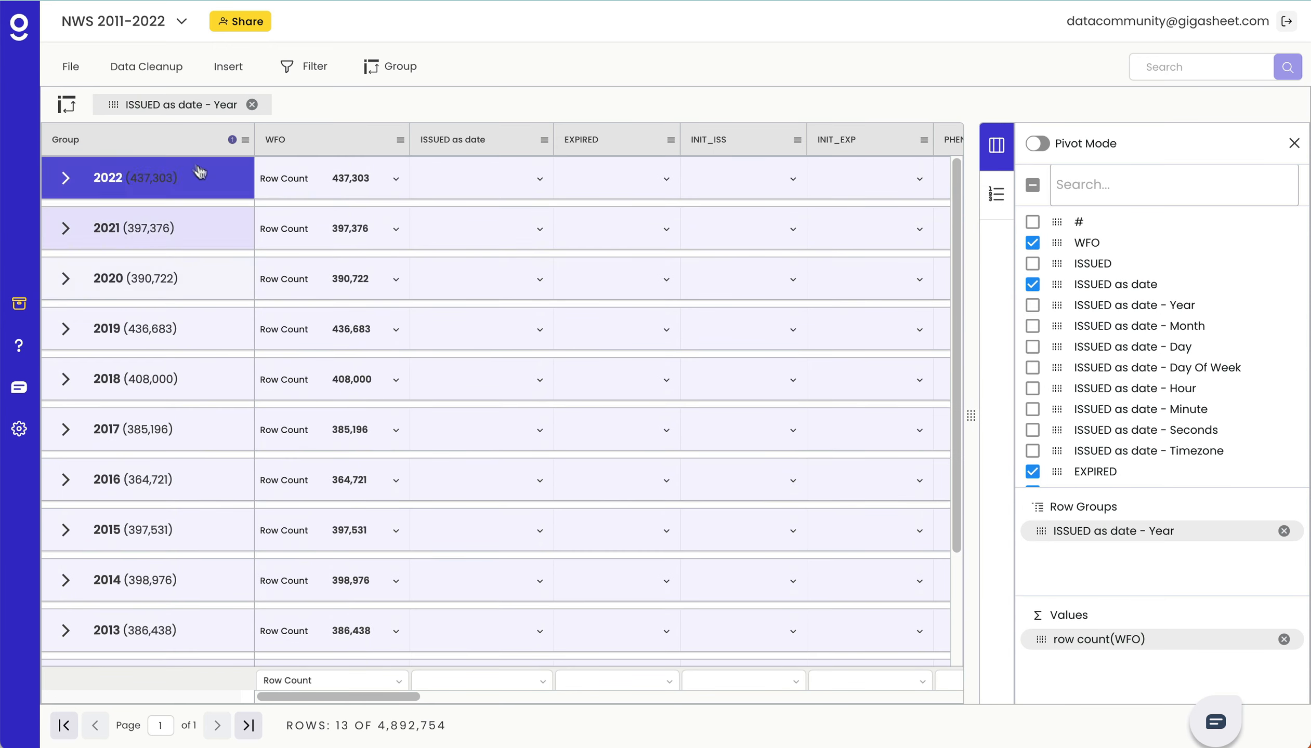
pyautogui.click(72, 181)
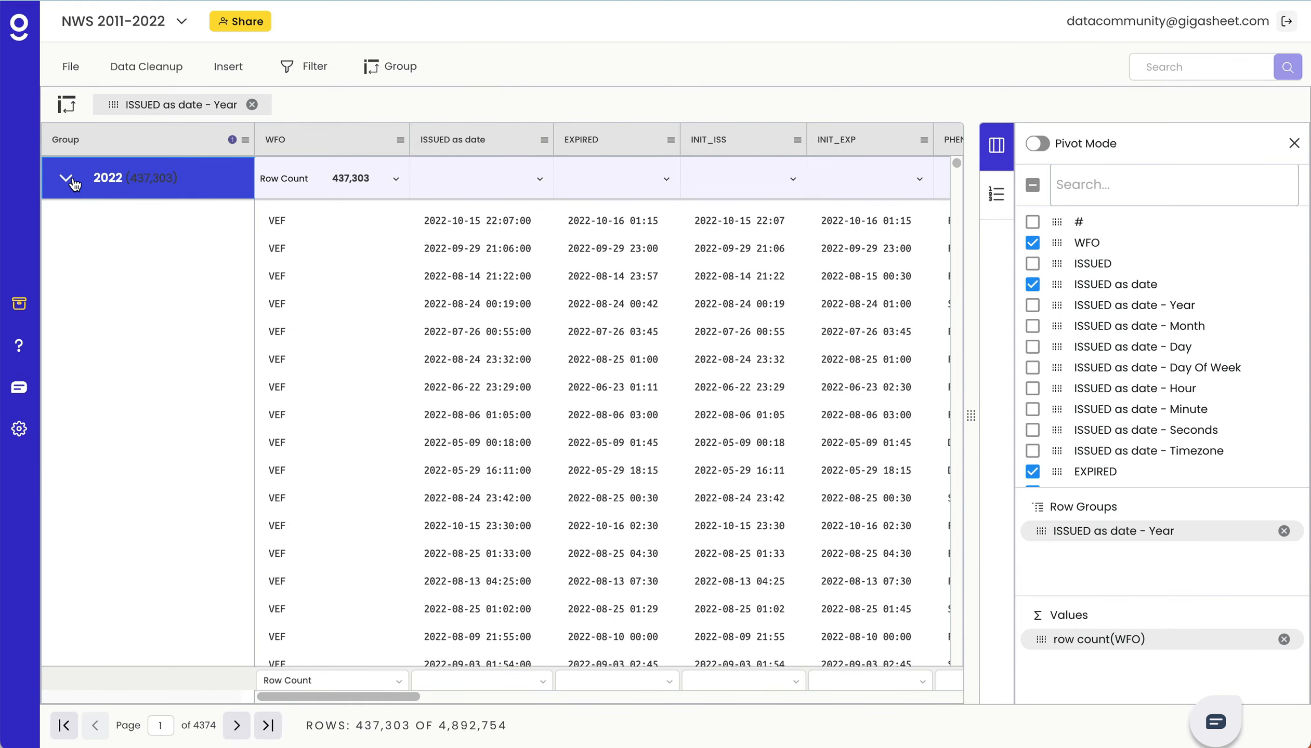
pyautogui.click(456, 302)
pyautogui.hscroll(5, 458, 300)
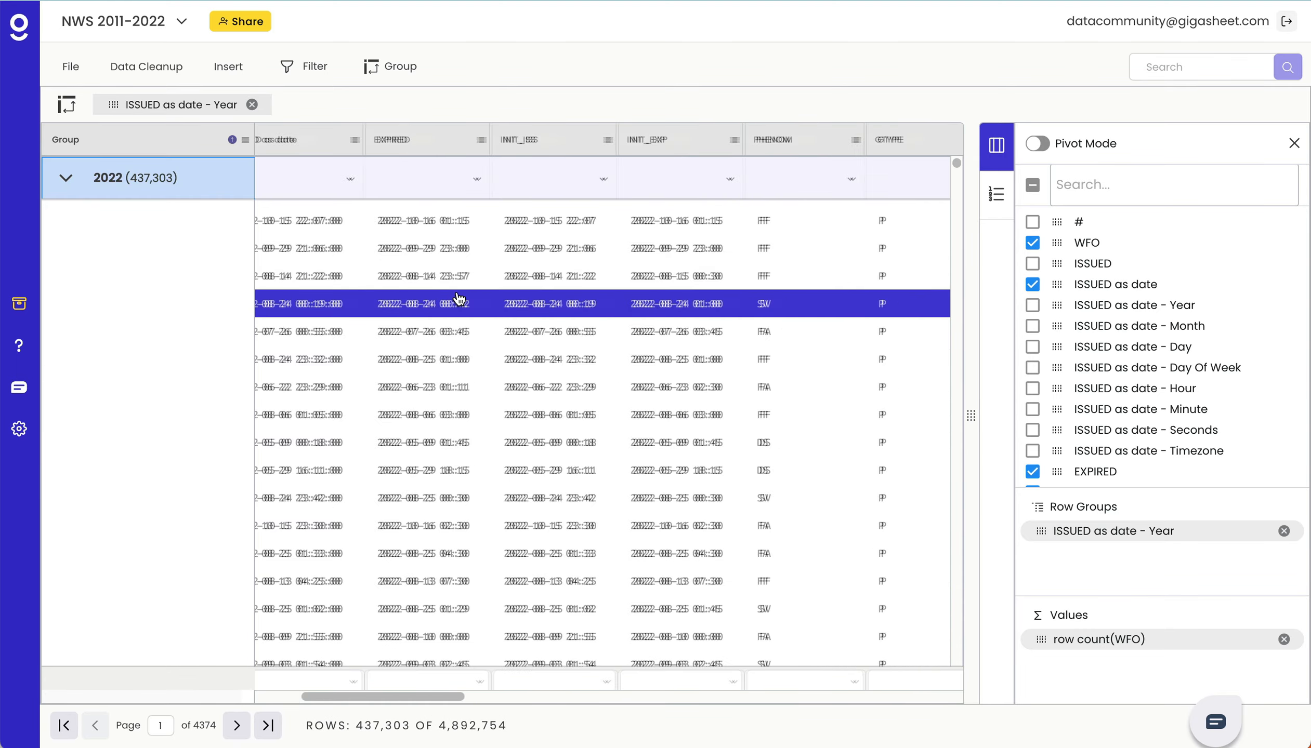
pyautogui.hscroll(10, 458, 299)
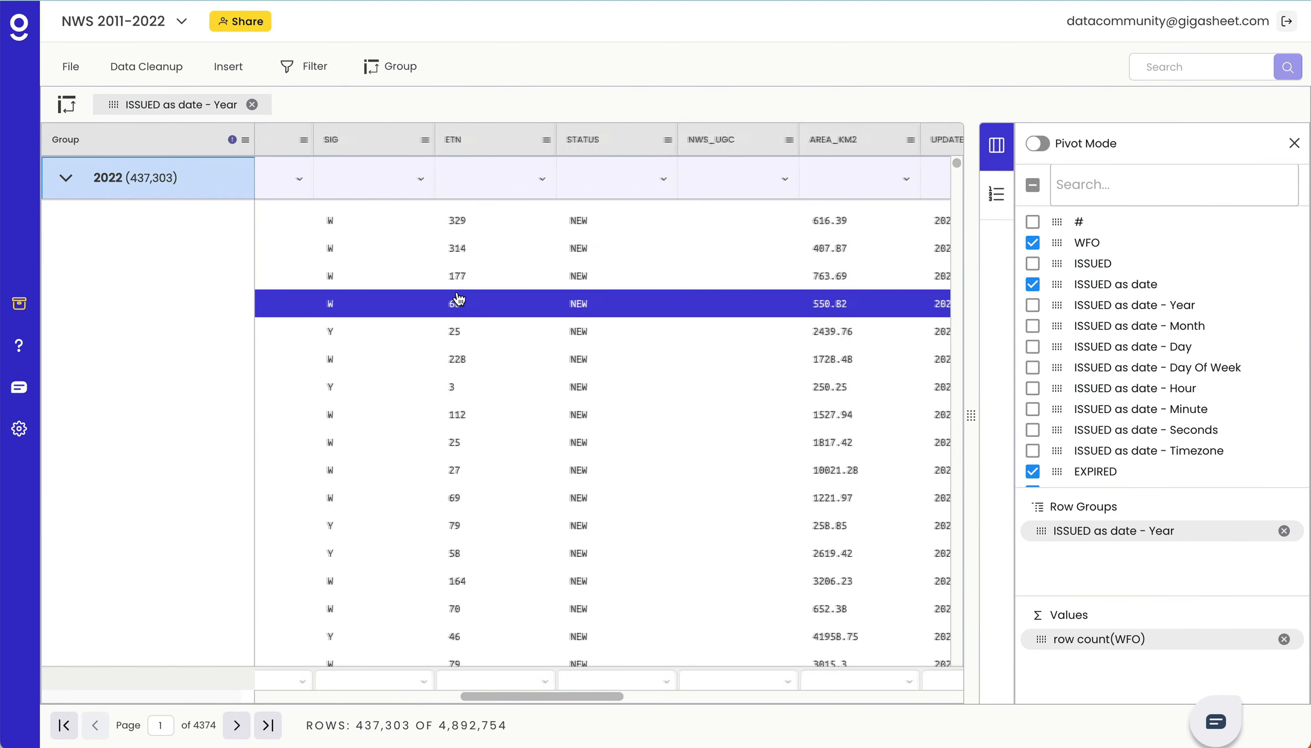
pyautogui.hscroll(6, 458, 299)
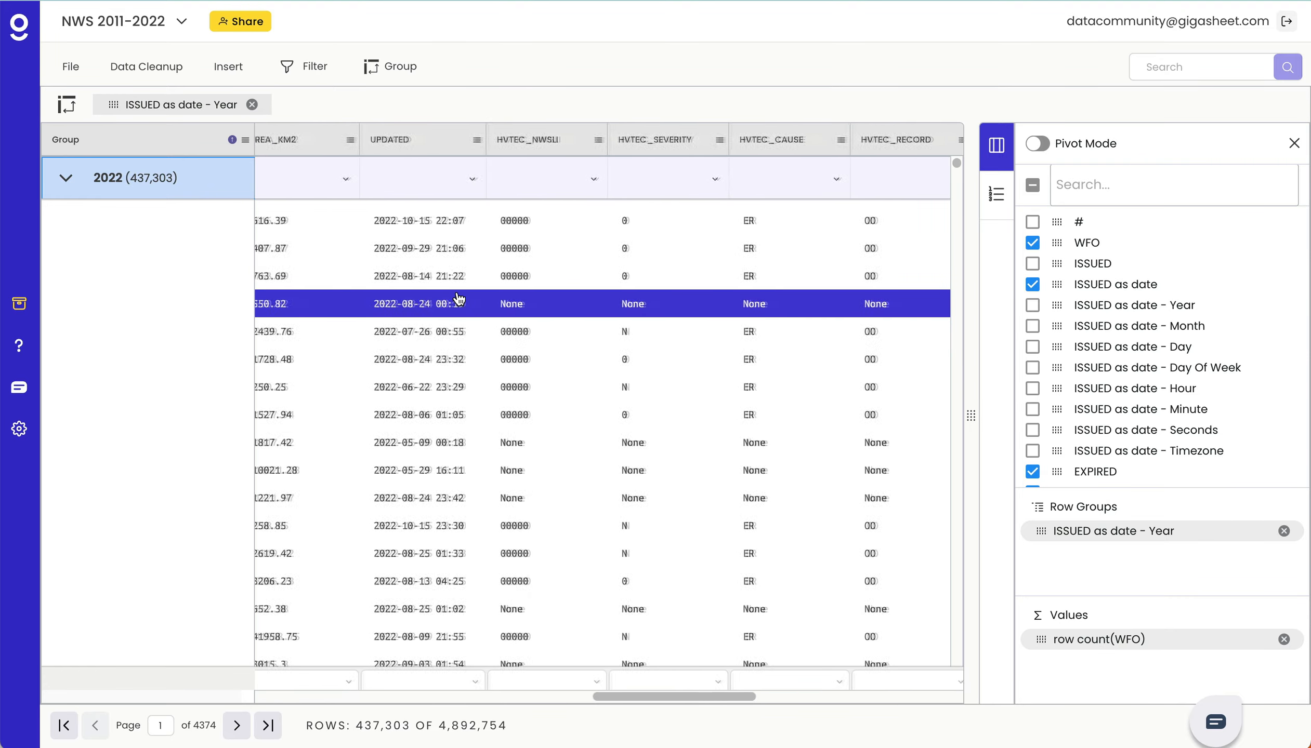
pyautogui.hscroll(8, 458, 299)
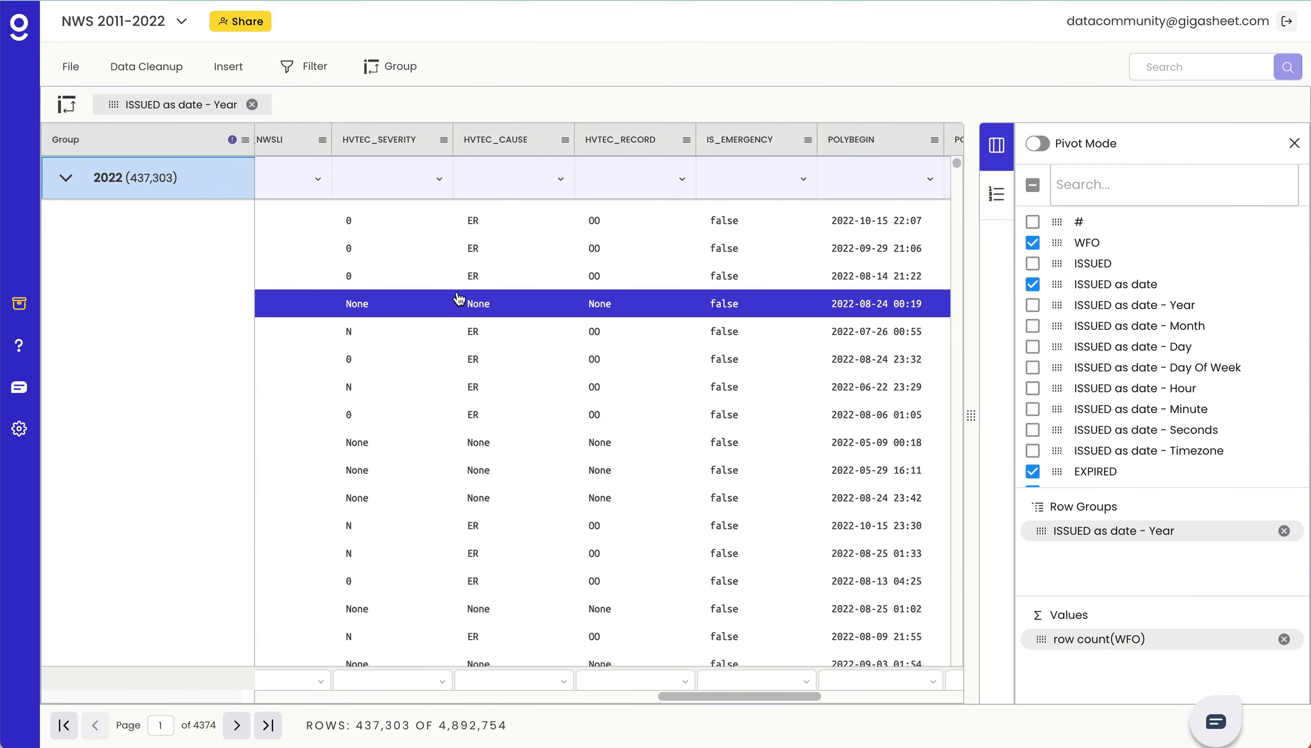
pyautogui.hscroll(2, 458, 299)
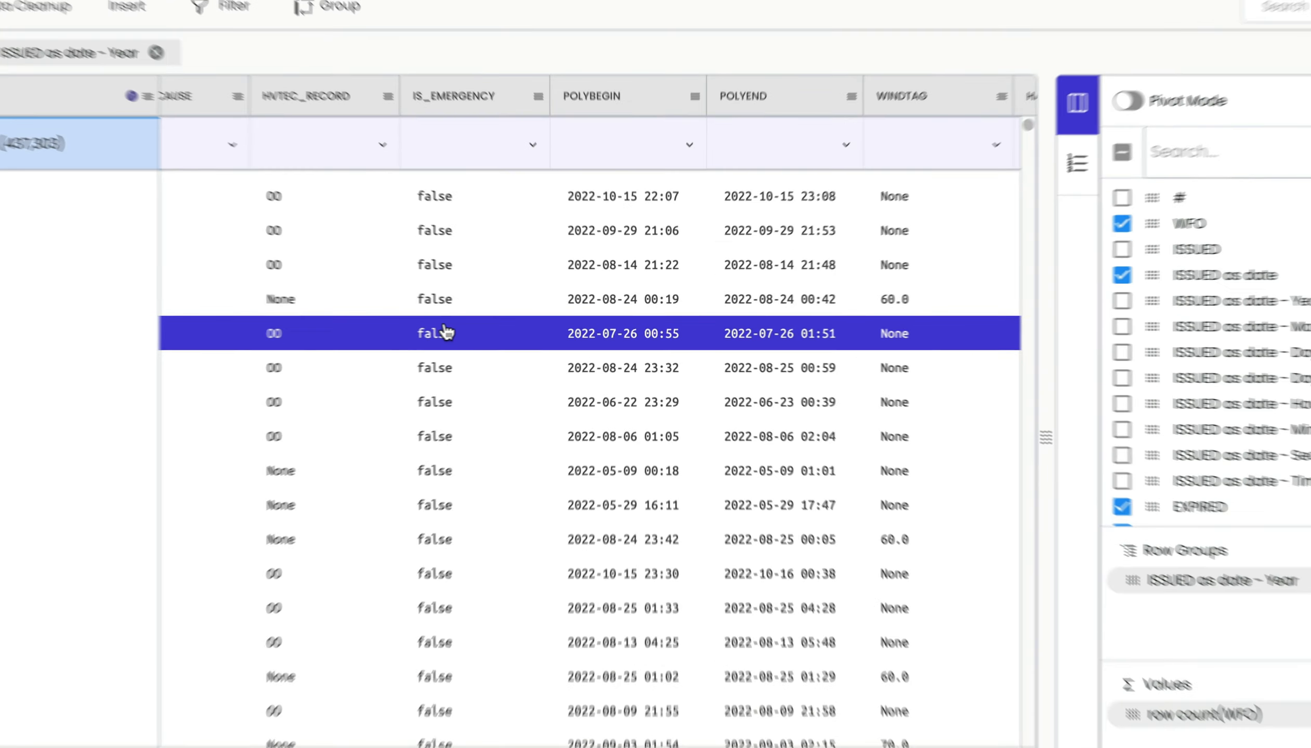
pyautogui.rightClick(487, 328)
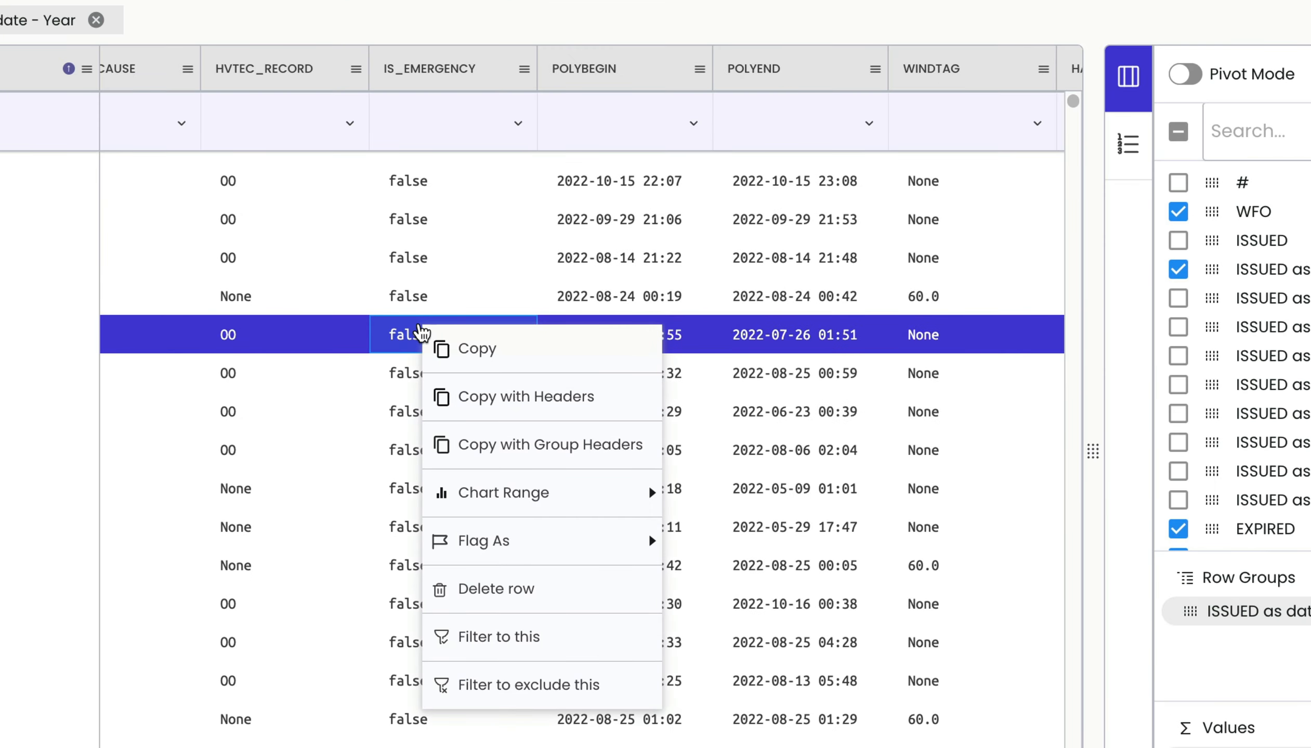
pyautogui.click(518, 685)
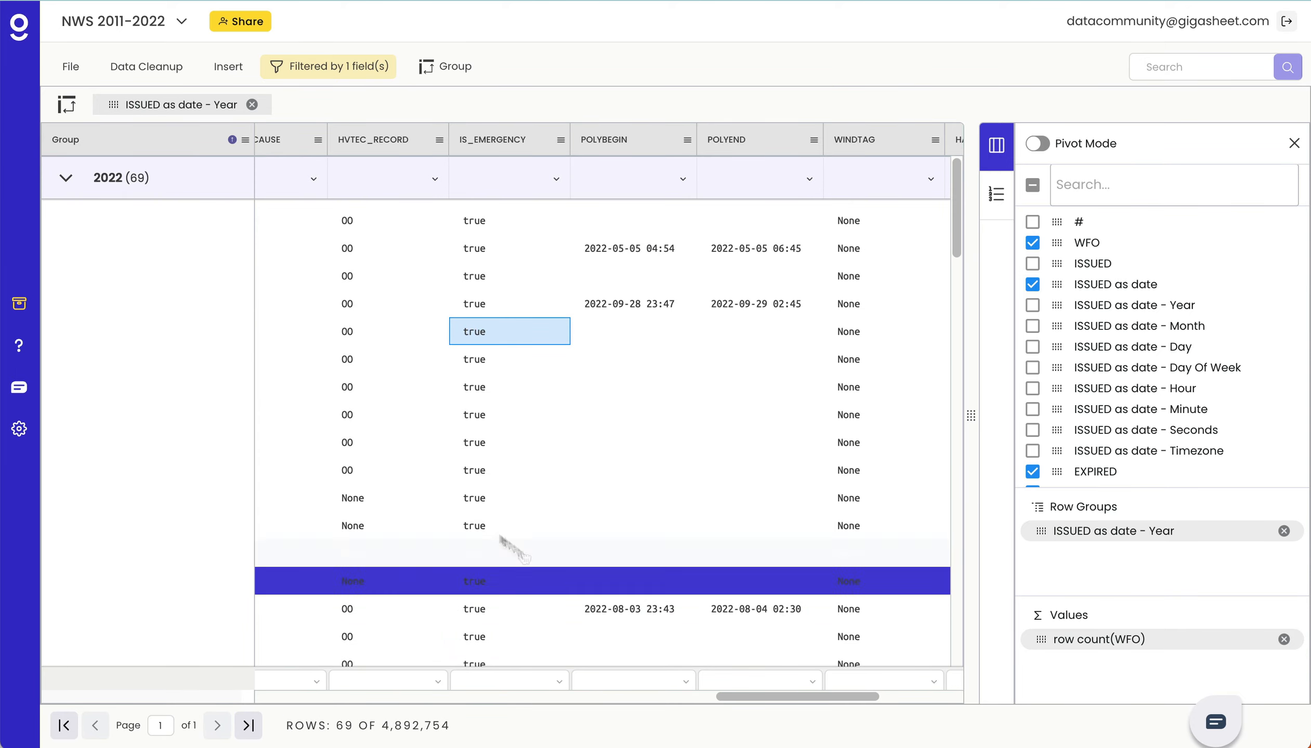
# - Collapse the 2022 group and review the condition set in the active filter
pyautogui.click(67, 179)
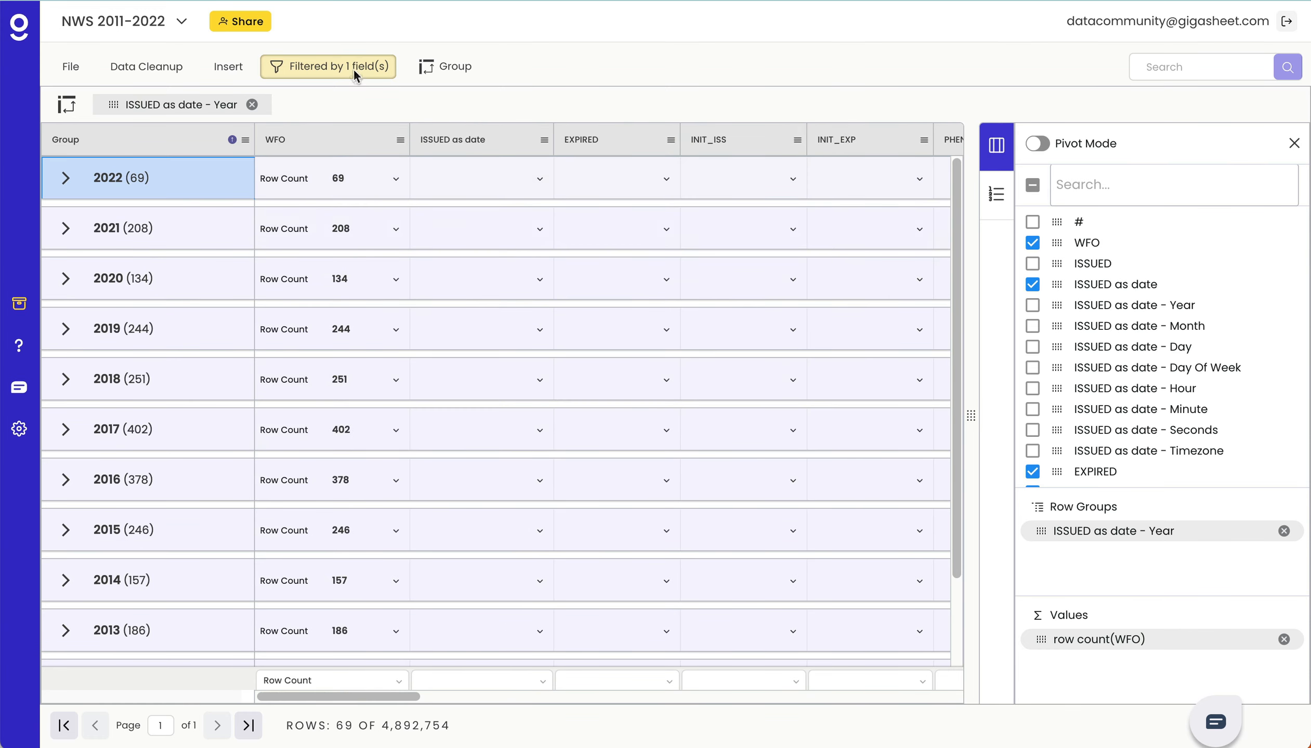
pyautogui.click(353, 69)
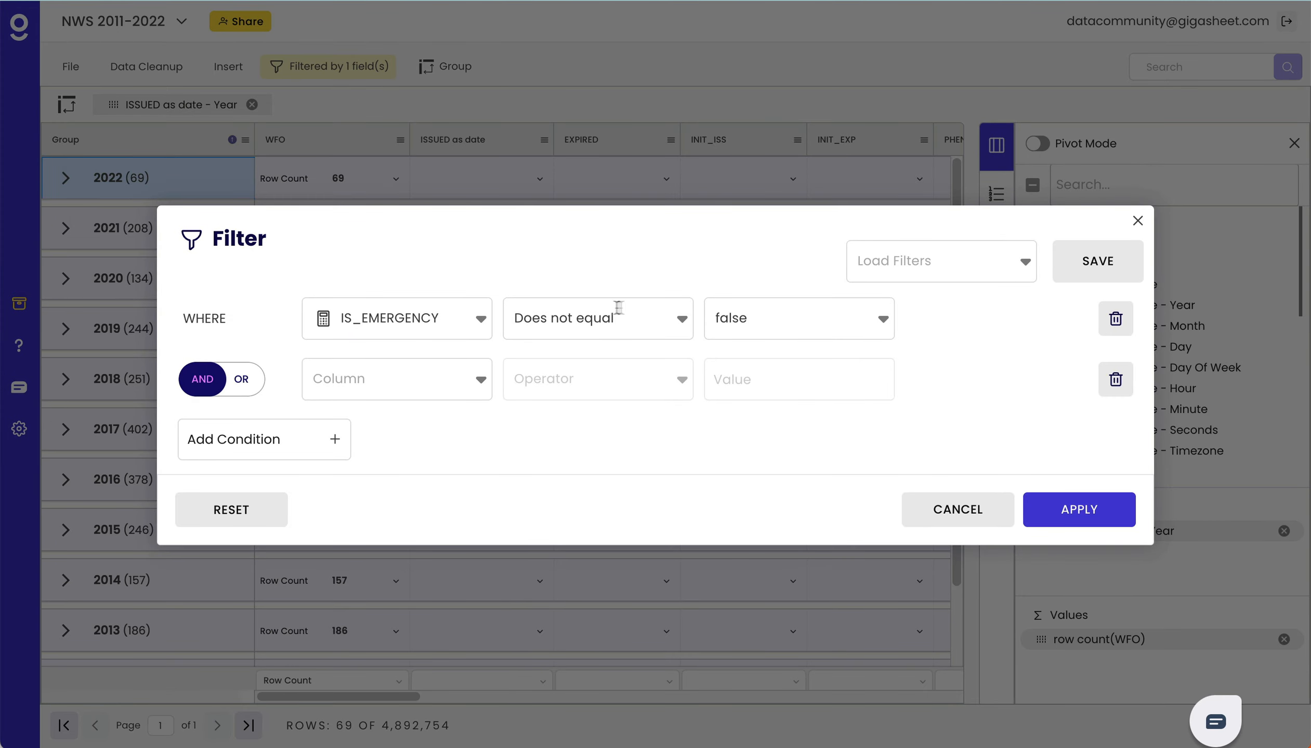
pyautogui.click(956, 510)
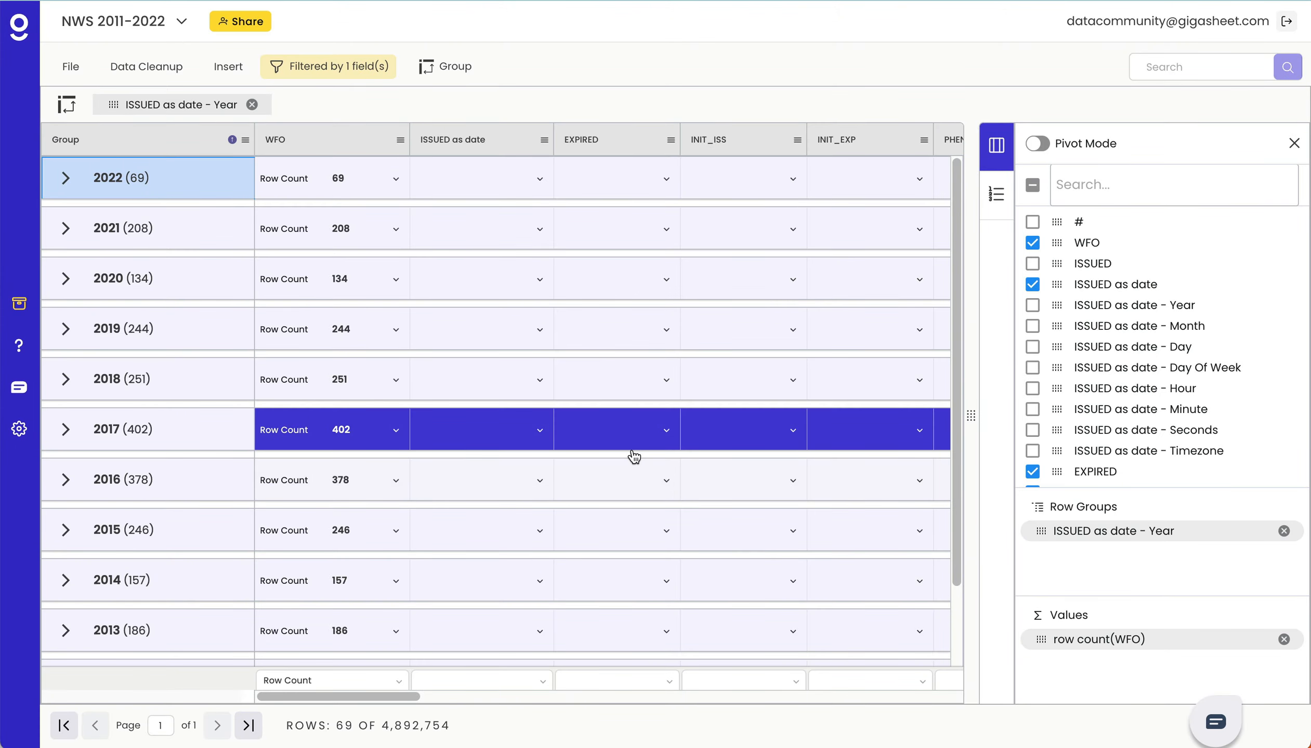
pyautogui.hscroll(2, 634, 457)
pyautogui.hscroll(-2, 634, 457)
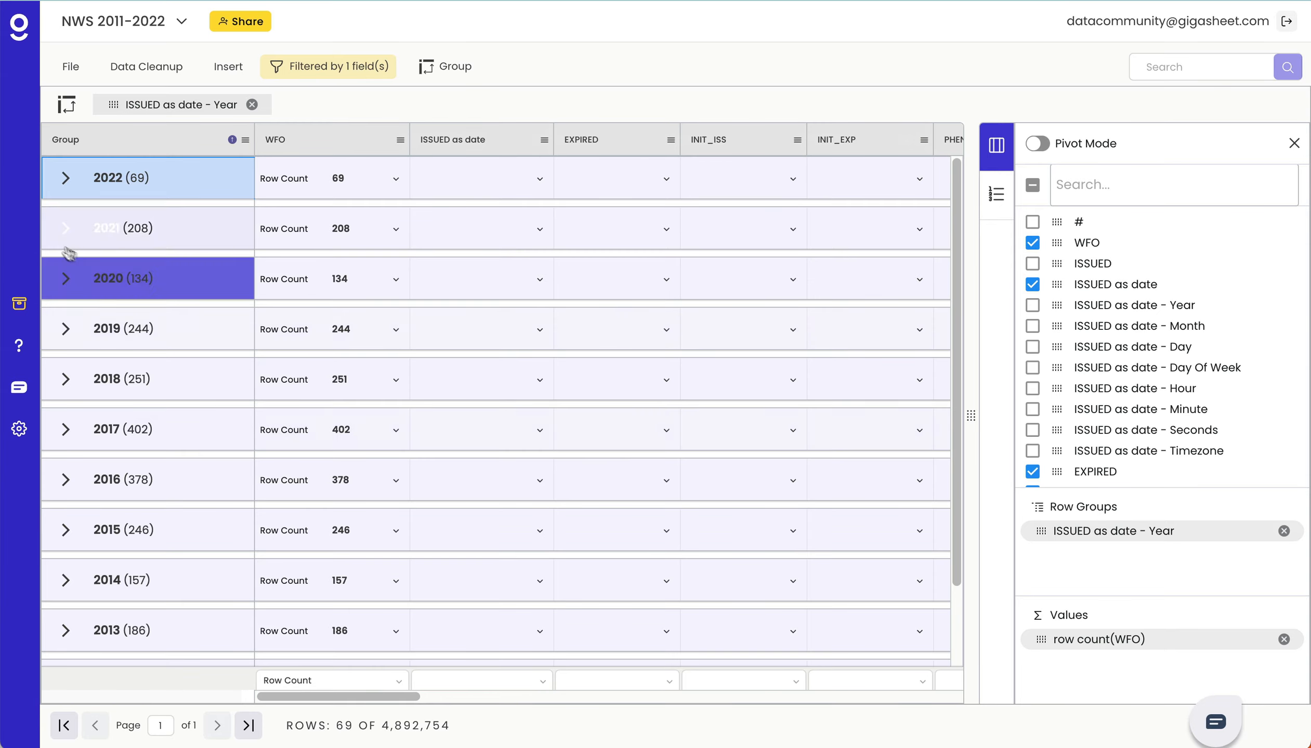
# - Expand the 2022 group and additionally filter the sheet to records whose DAMAGETAG value is CATASTROPHIC
pyautogui.click(65, 178)
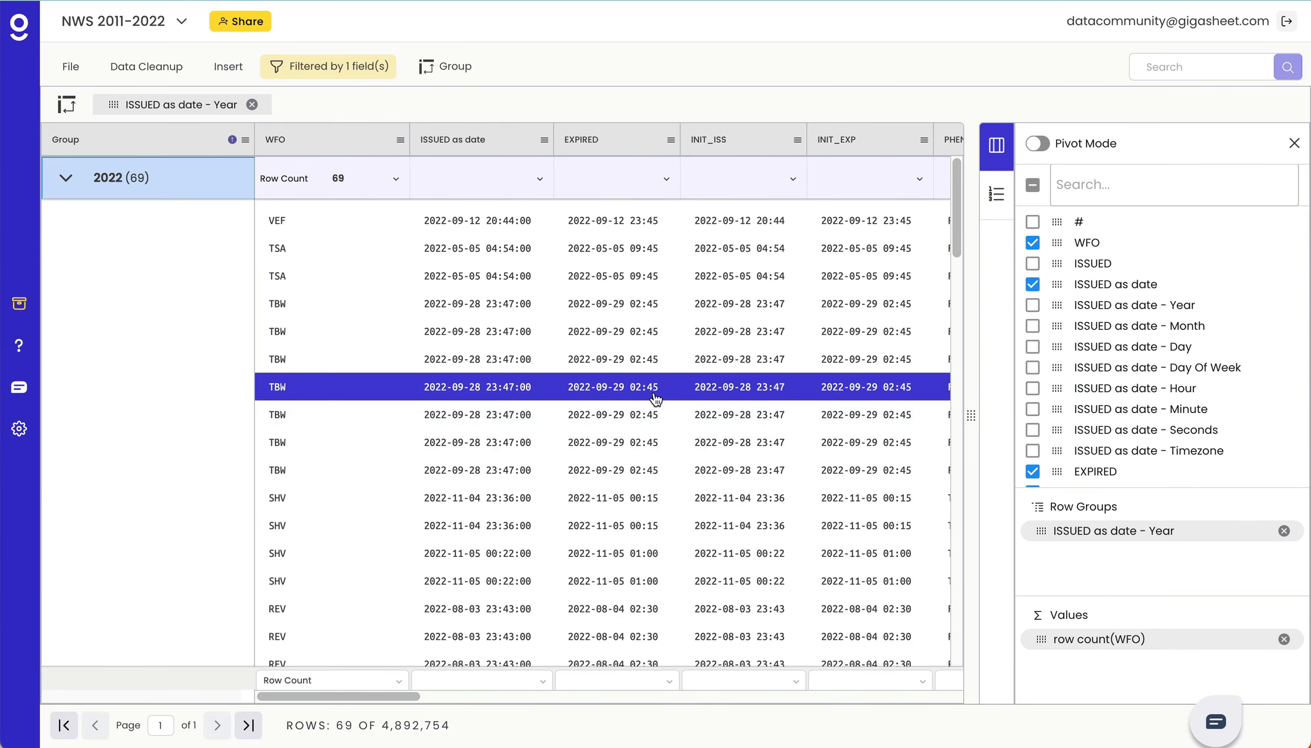
pyautogui.hscroll(10, 655, 399)
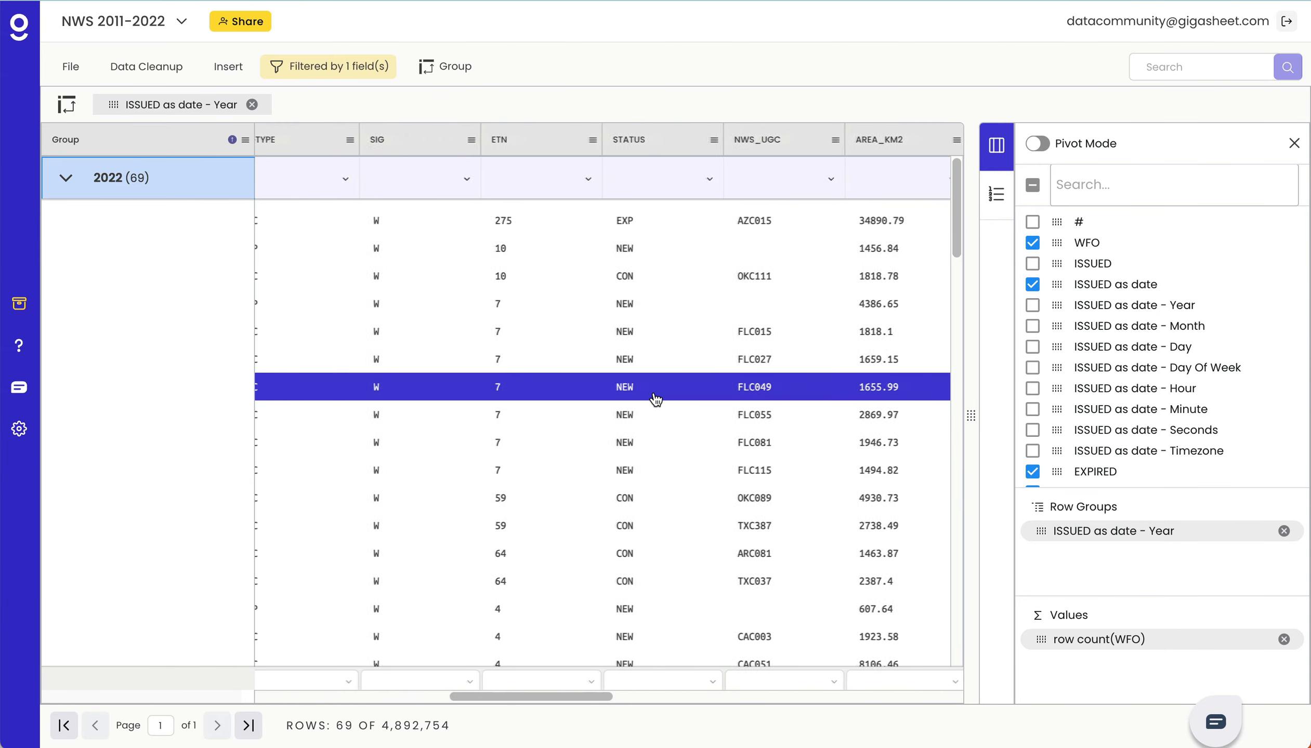
pyautogui.hscroll(10, 656, 399)
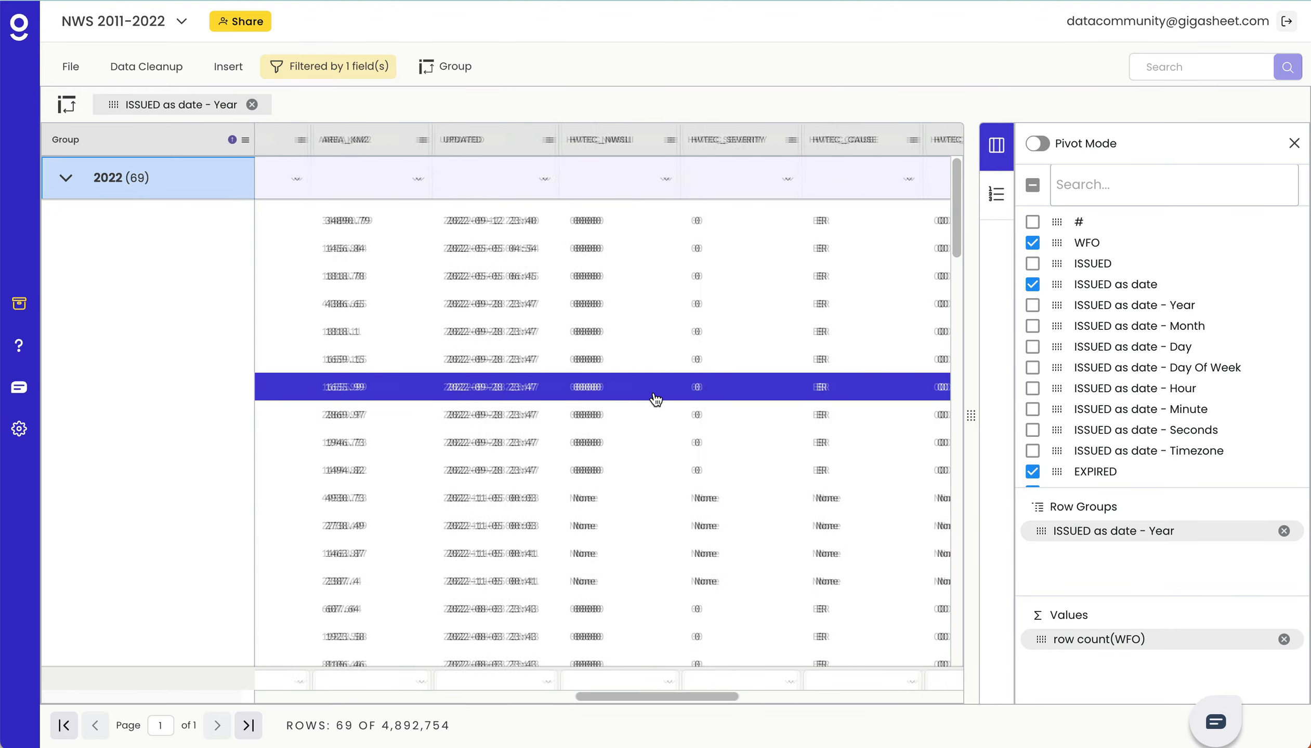
pyautogui.hscroll(10, 656, 399)
pyautogui.hscroll(5, 655, 399)
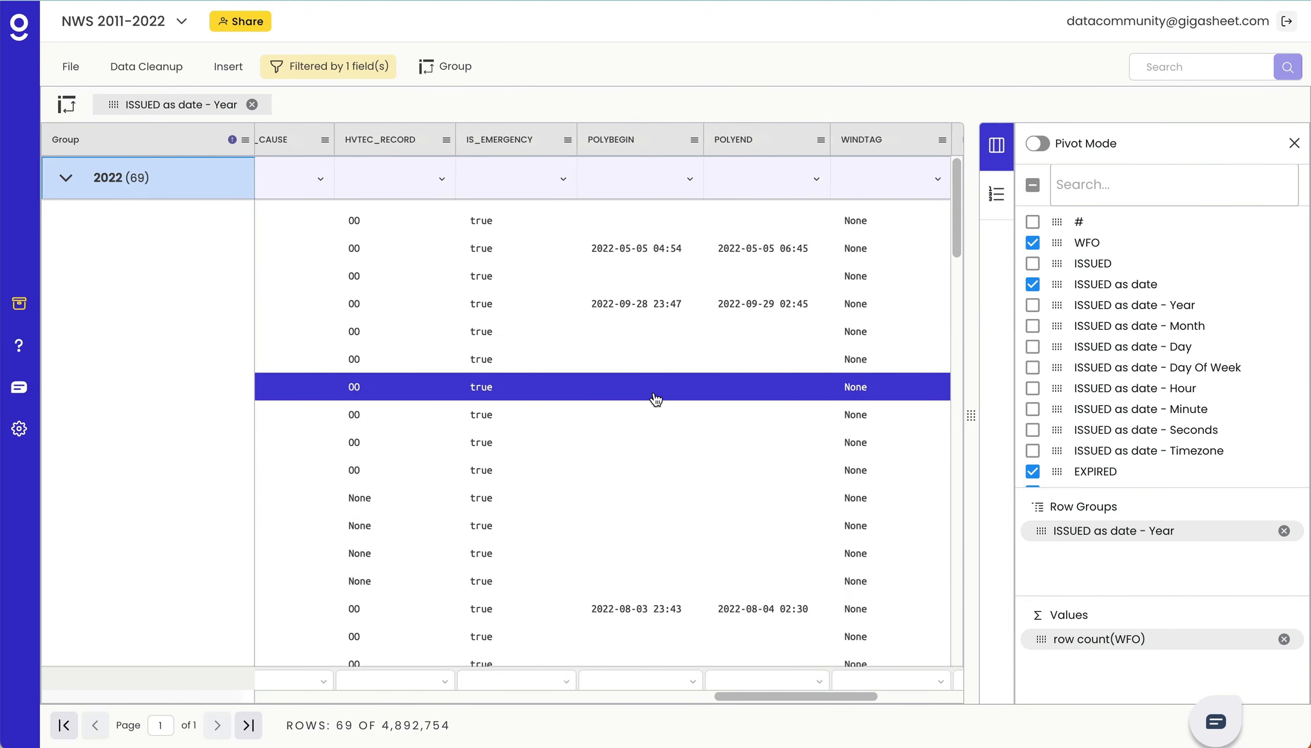
pyautogui.hscroll(5, 655, 399)
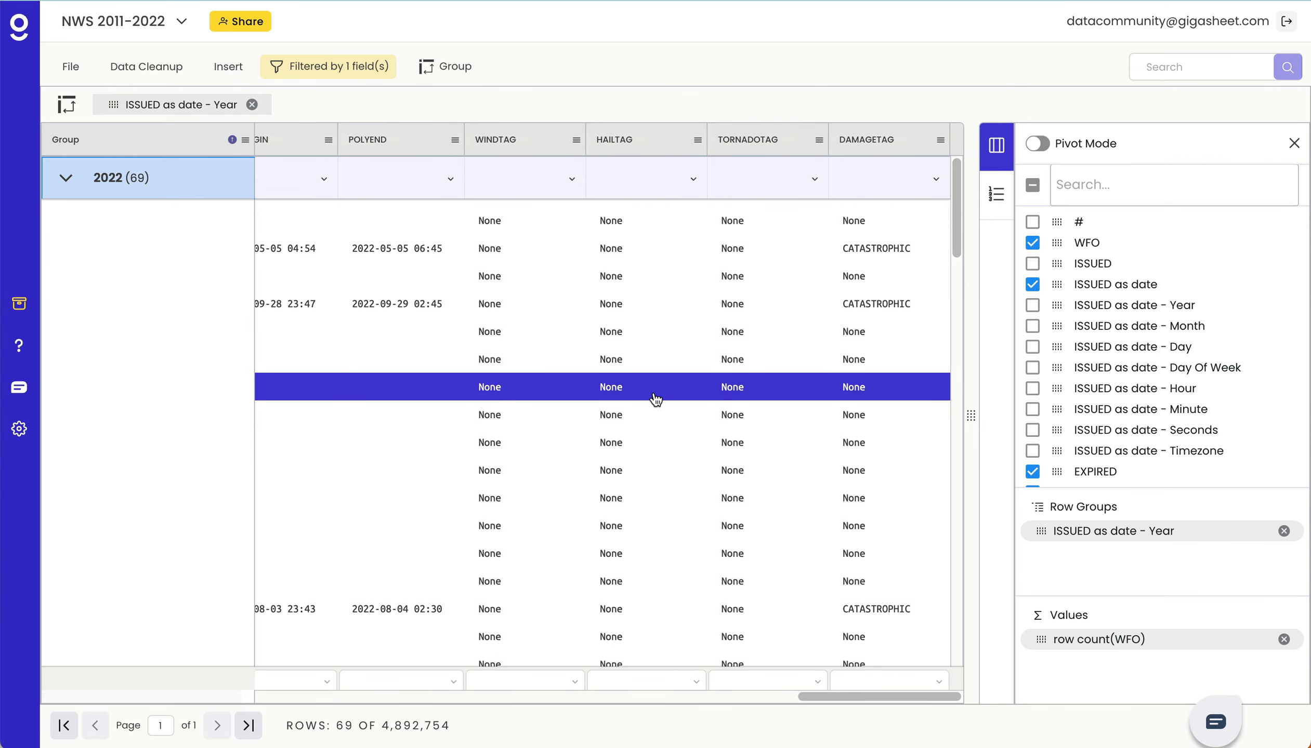
pyautogui.rightClick(893, 308)
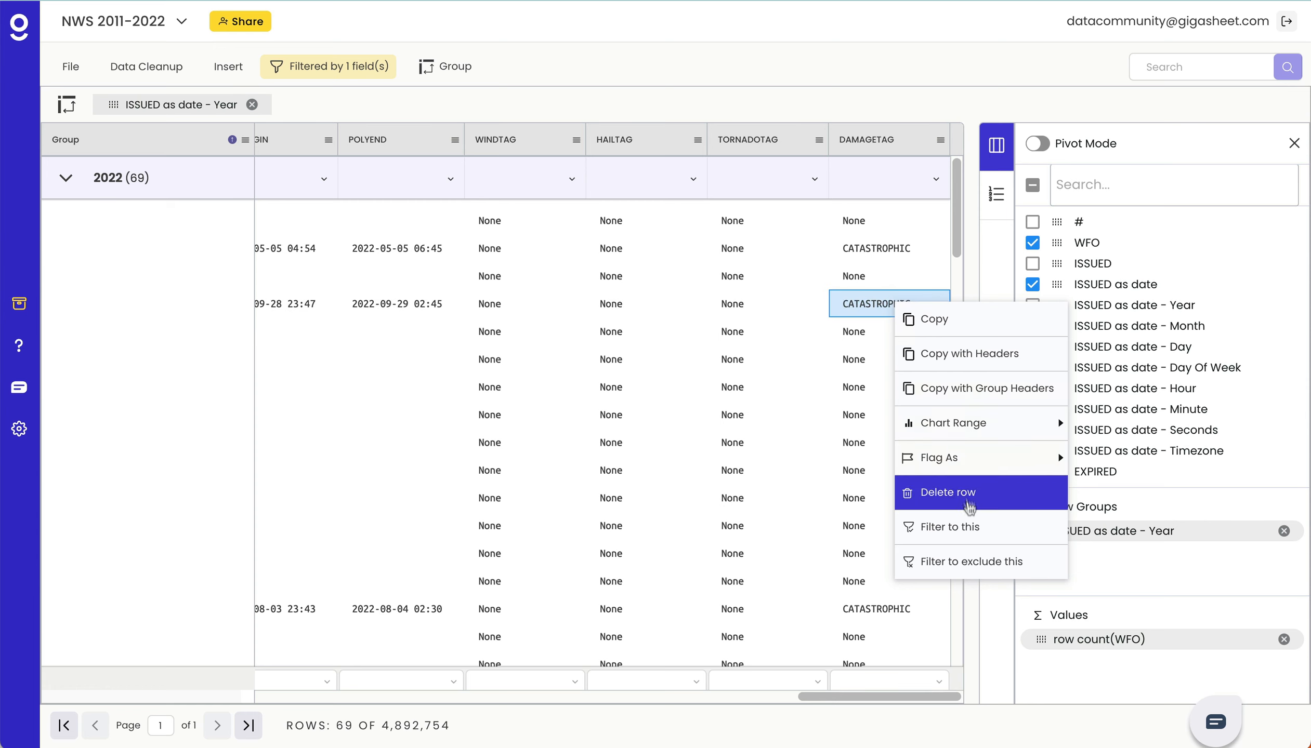
pyautogui.click(966, 528)
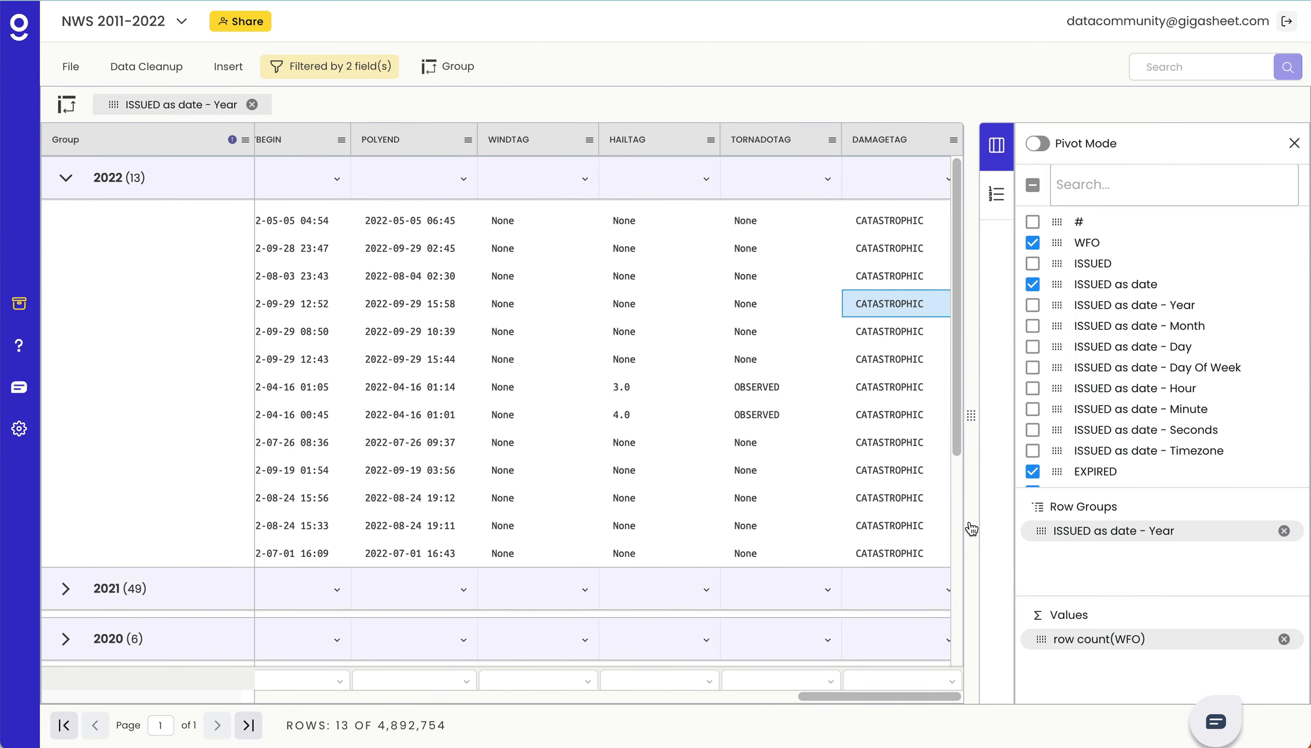
# - Collapse the 2022 group, view a column chart of the filtered row counts for the 2022 to 2012 groups, and close it
pyautogui.click(71, 182)
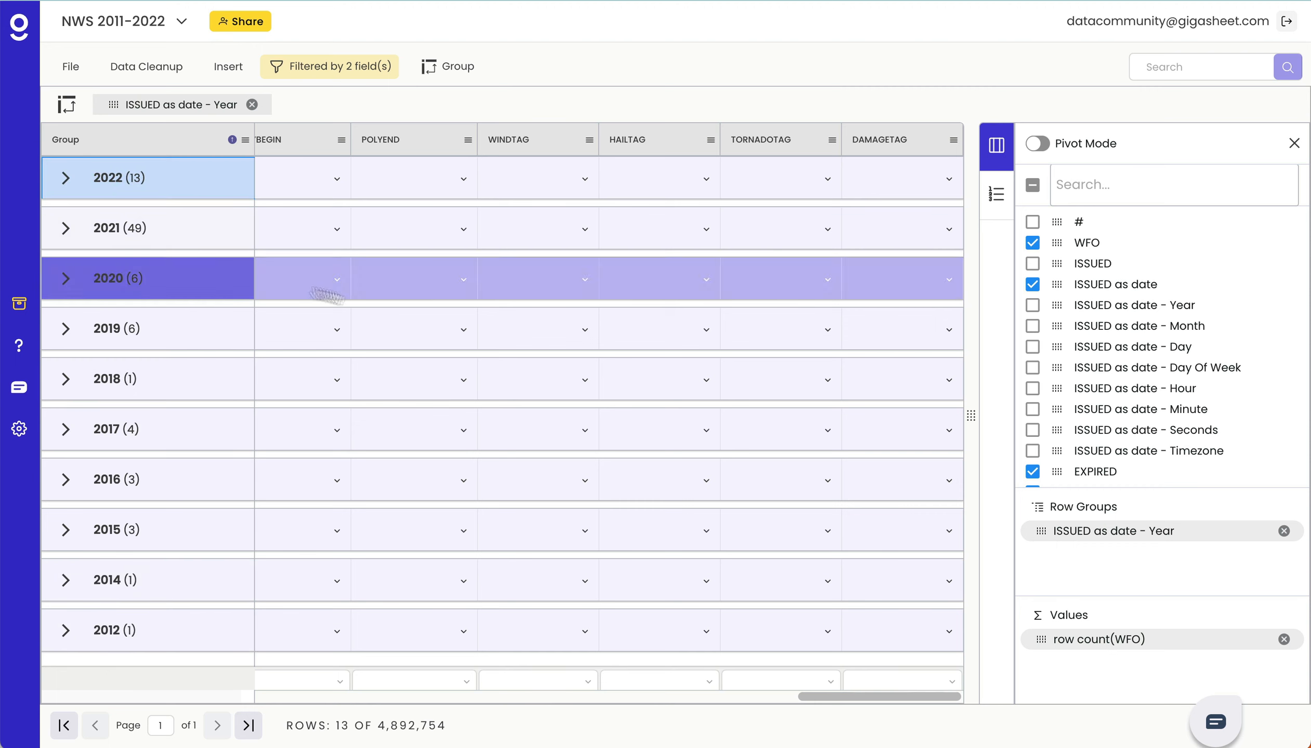
pyautogui.click(372, 296)
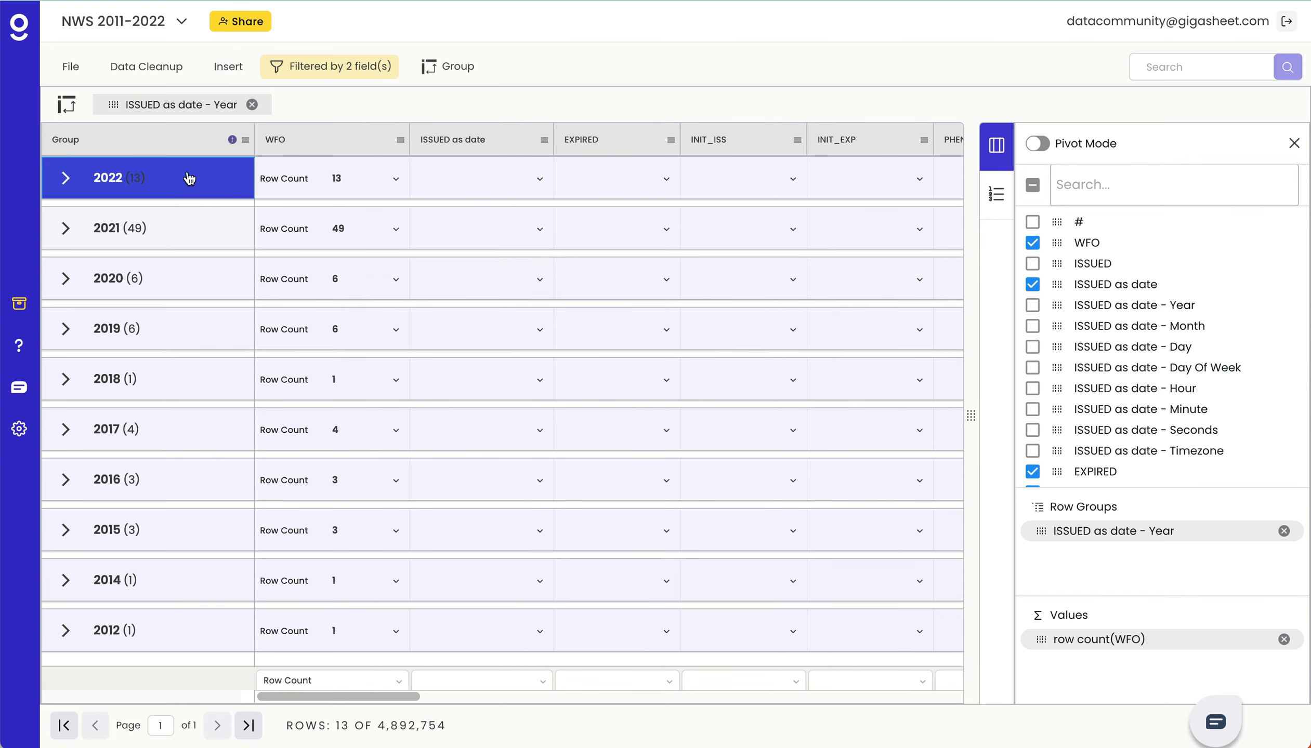
pyautogui.moveTo(182, 178); pyautogui.dragTo(287, 628)
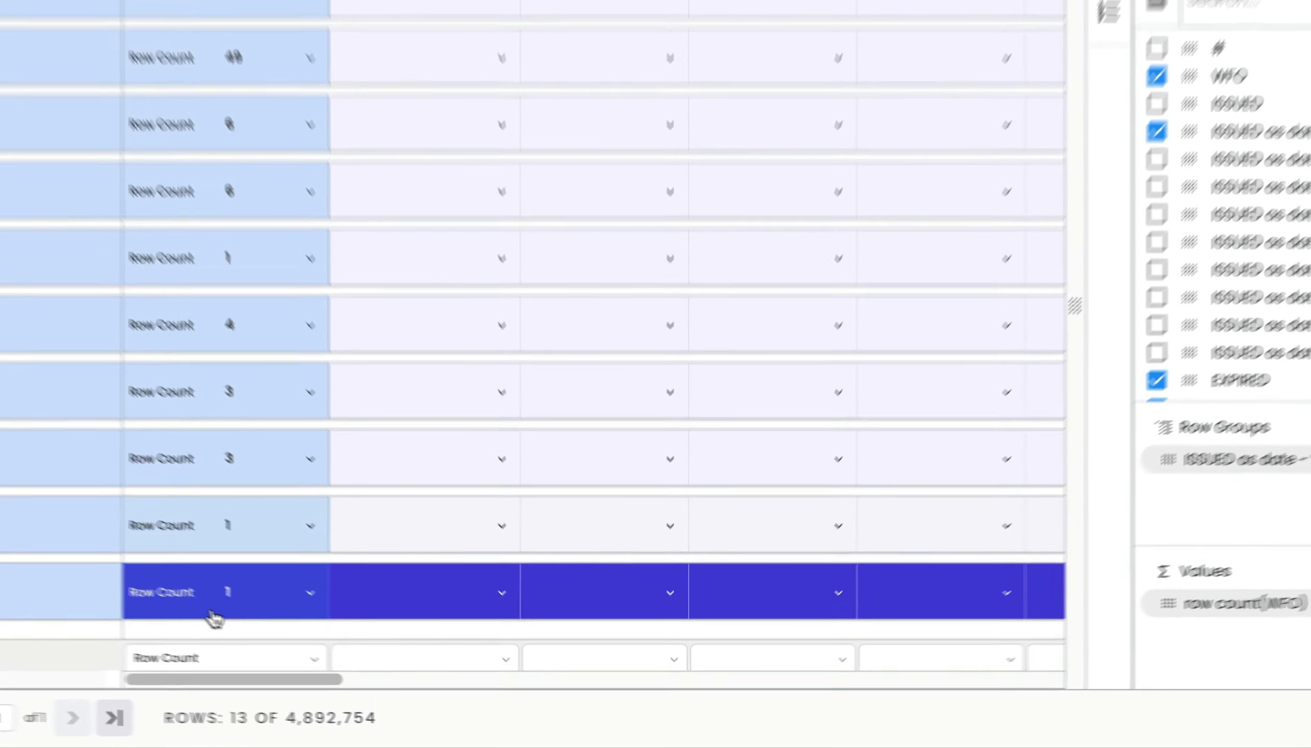
pyautogui.rightClick(320, 643)
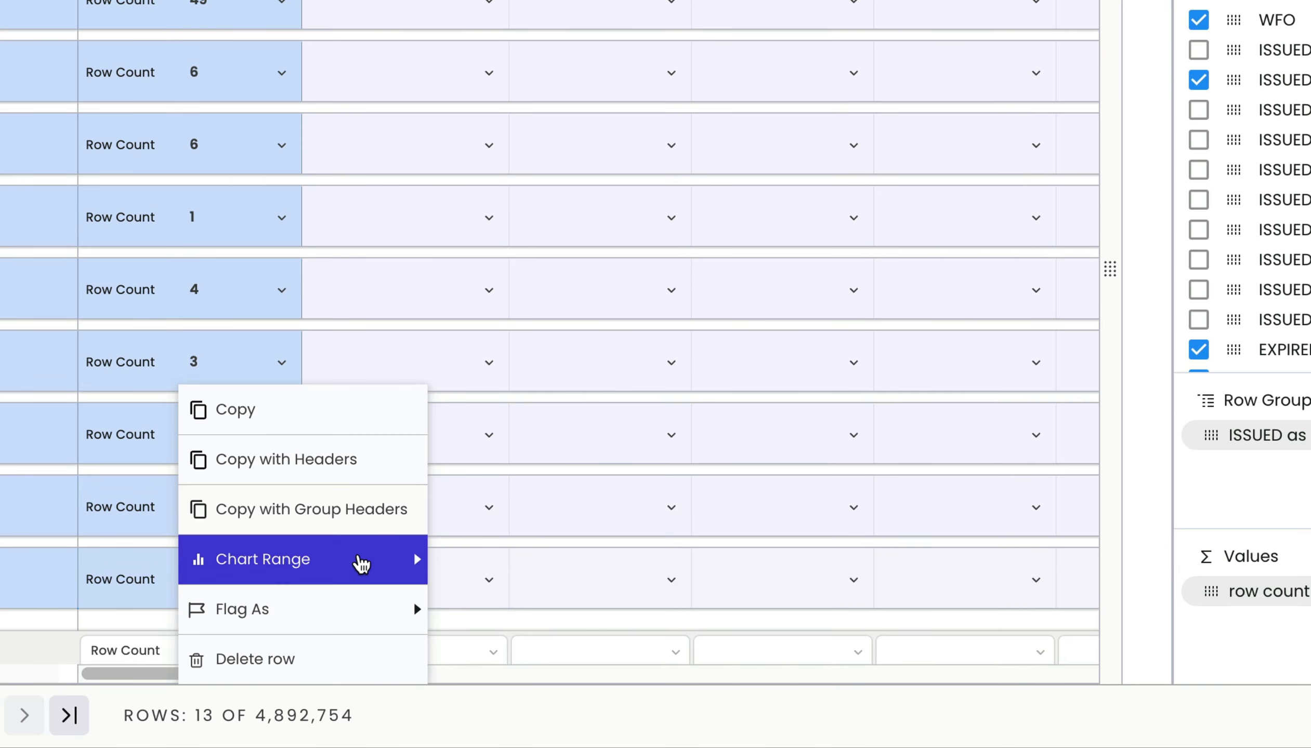
pyautogui.moveTo(361, 564)
pyautogui.moveTo(568, 322)
pyautogui.click(725, 307)
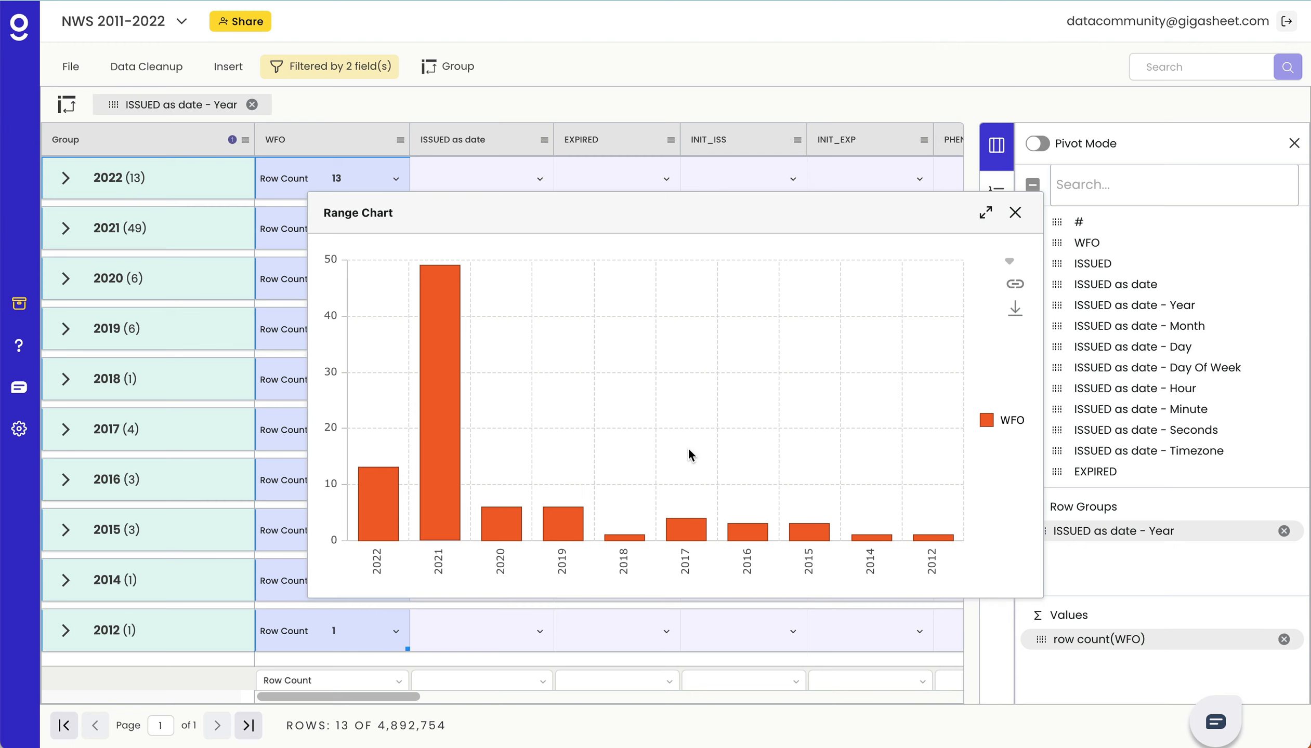
pyautogui.click(1015, 213)
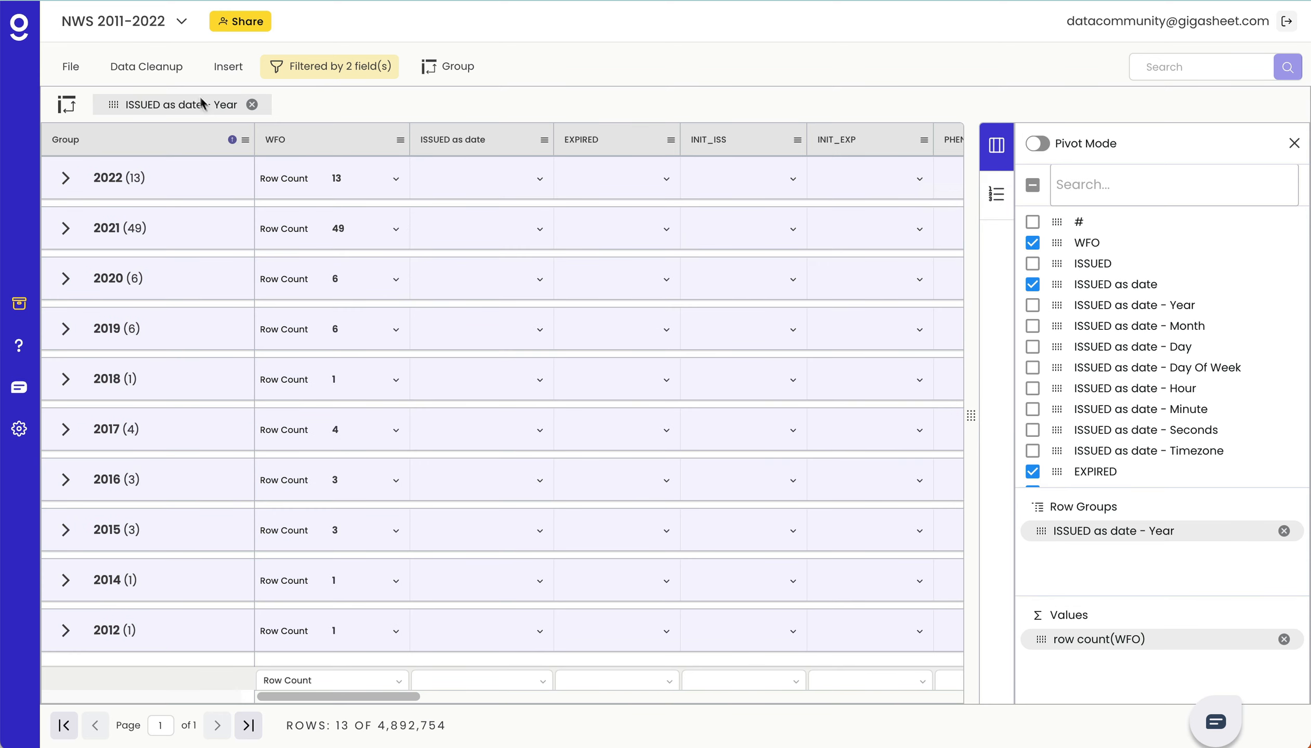
# - Remove the IS_EMERGENCY condition from the filter and apply it with only DAMAGETAG equals CATASTROPHIC
pyautogui.click(315, 68)
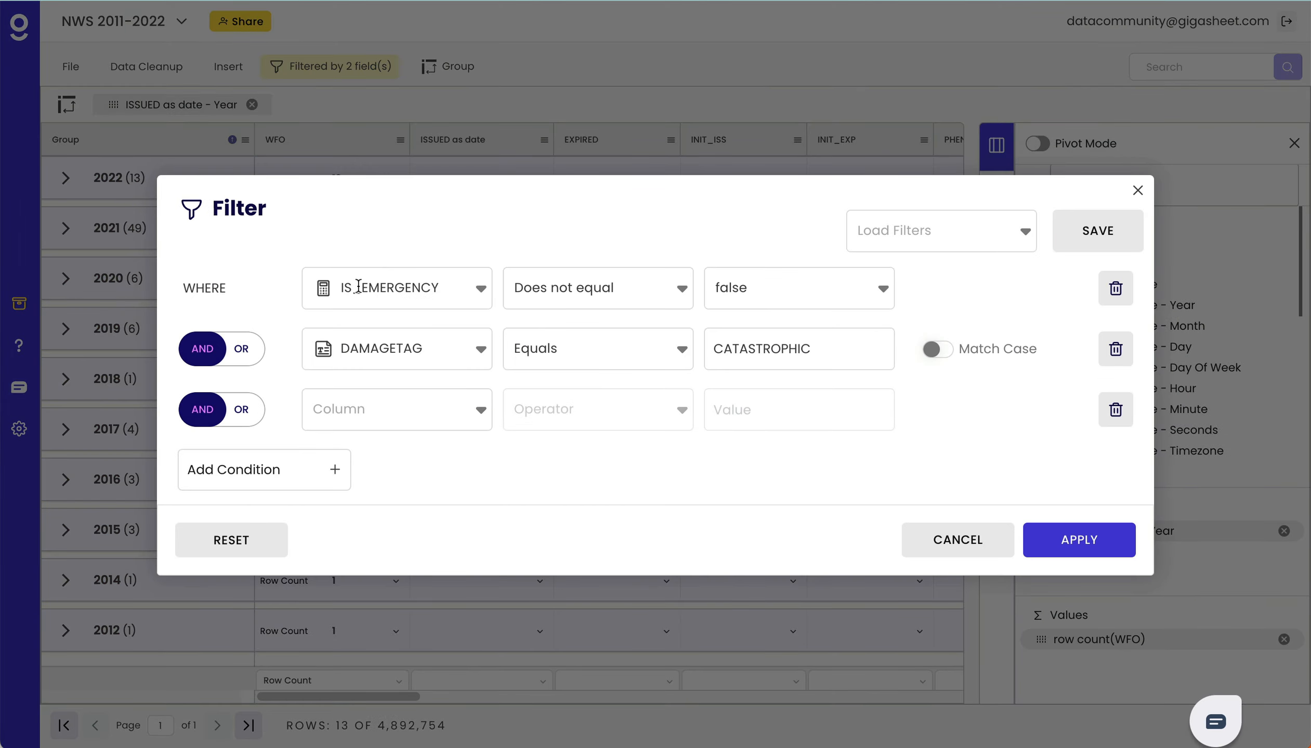
pyautogui.click(1114, 288)
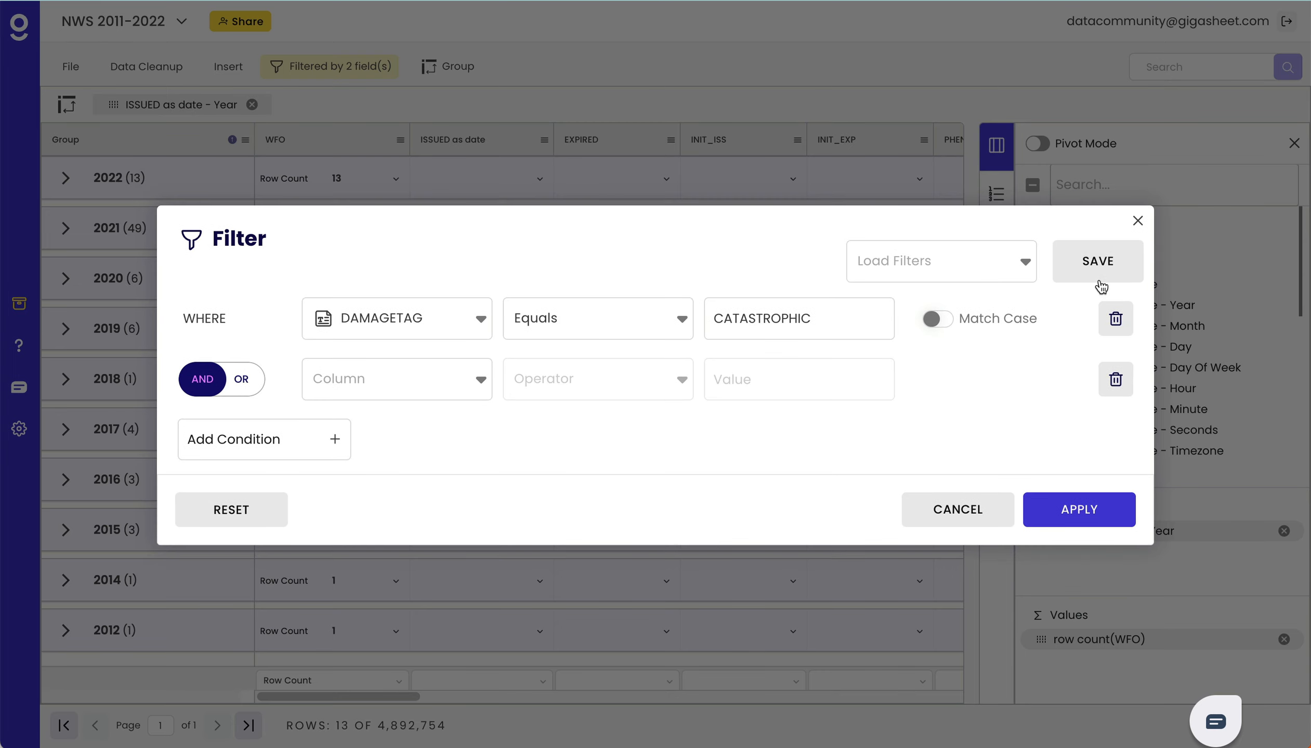
pyautogui.click(1059, 515)
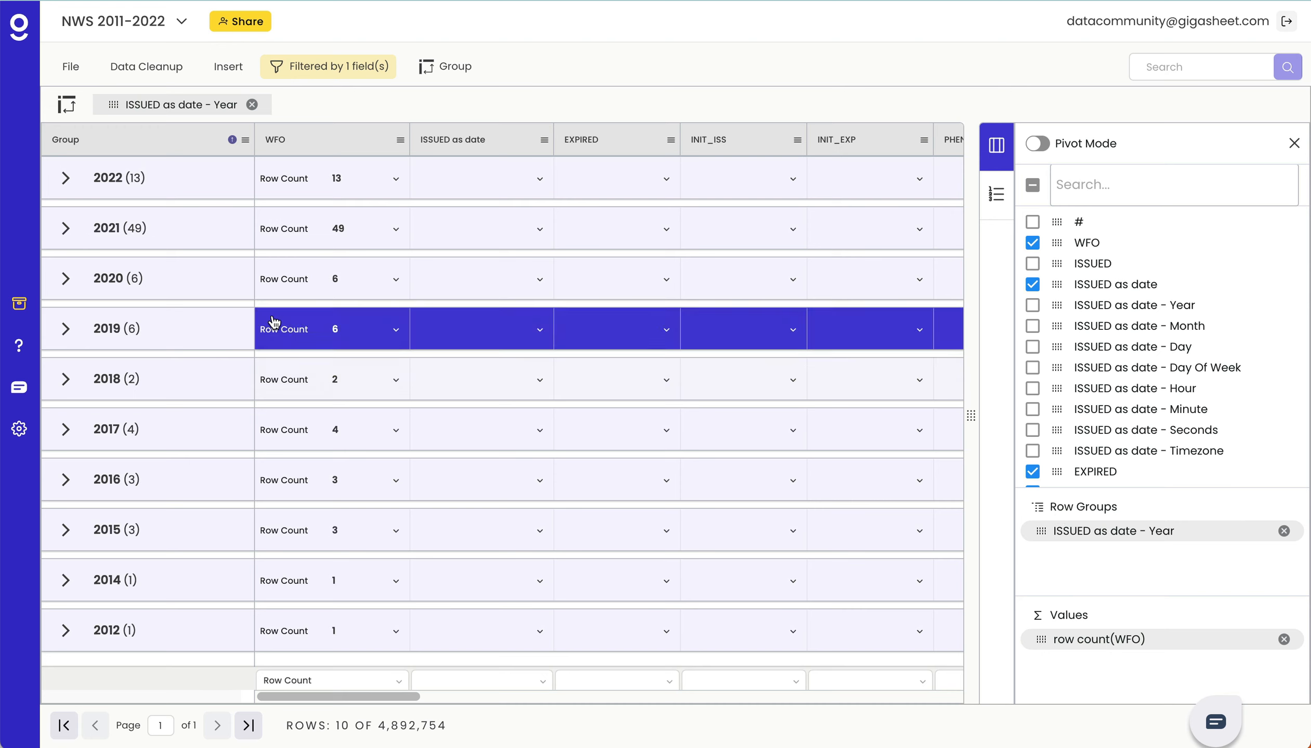
# - Expand the 2022 group, show the ISSUED as date - Month column, and group the sheet by it within each year
pyautogui.click(62, 178)
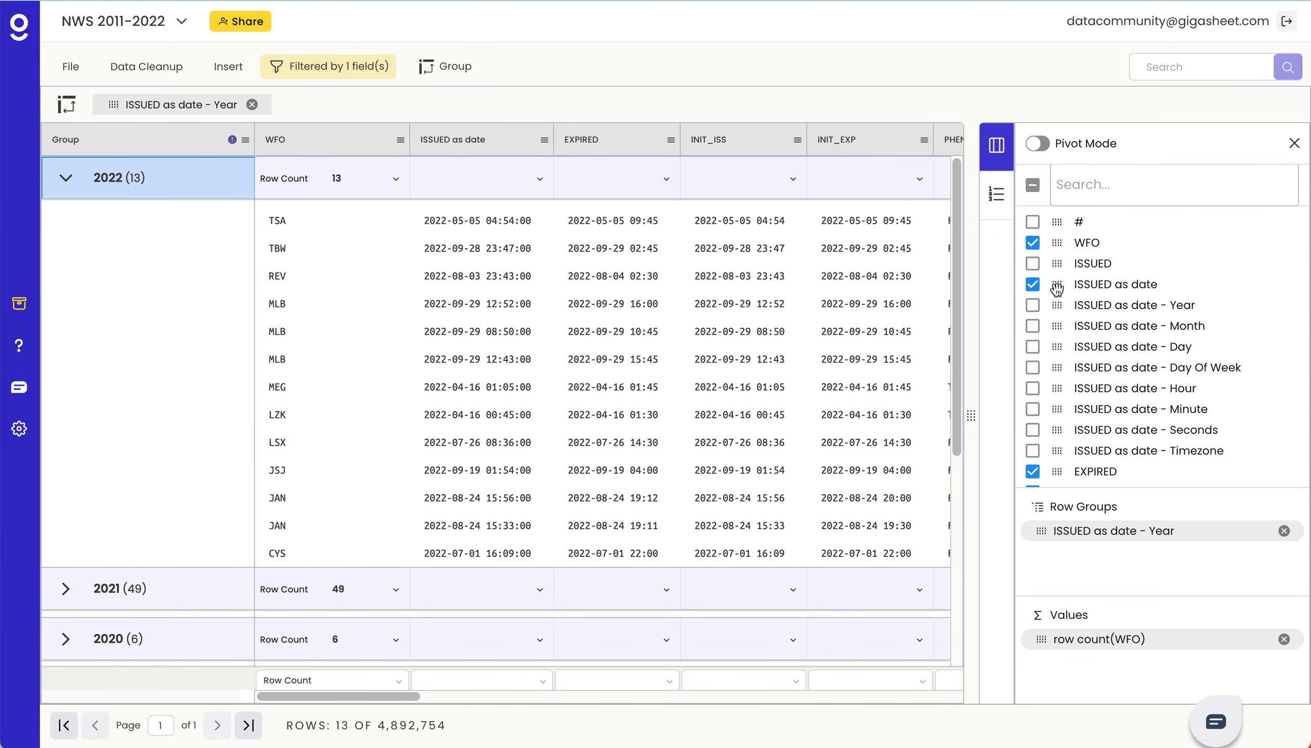
pyautogui.click(1032, 327)
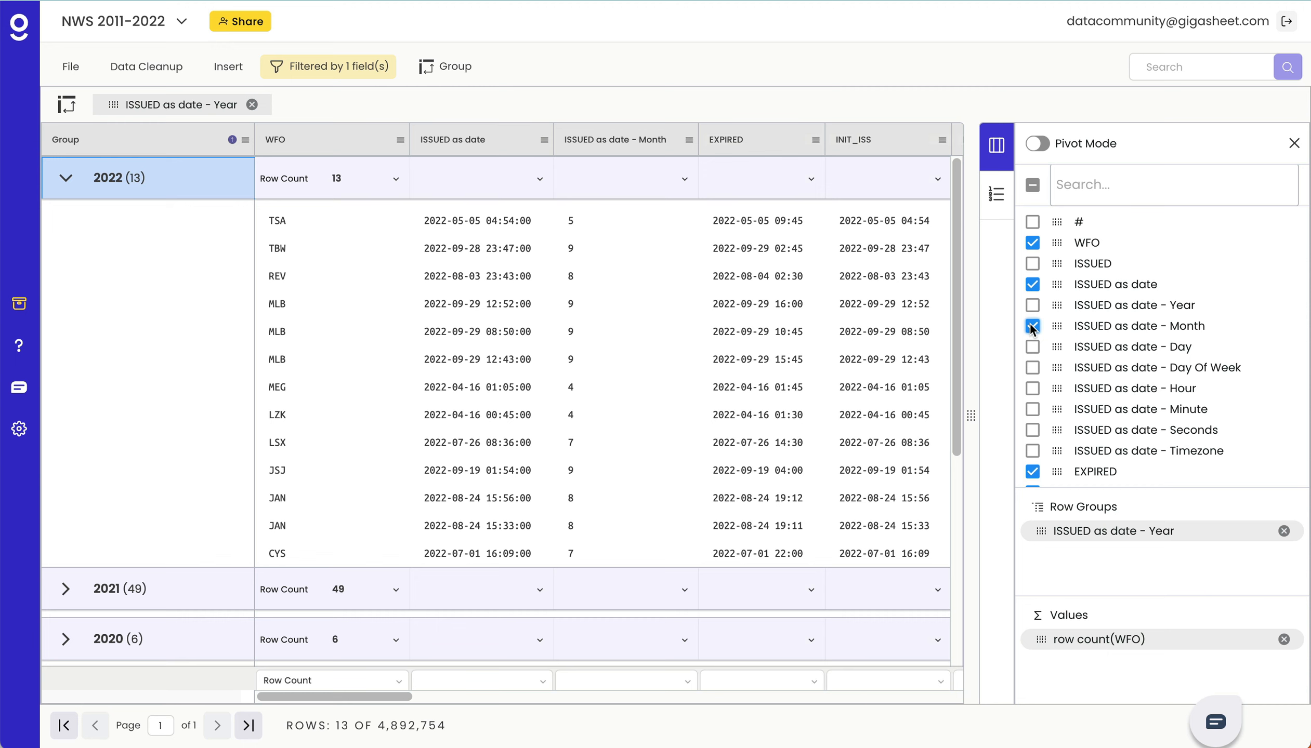
pyautogui.click(802, 340)
pyautogui.click(689, 140)
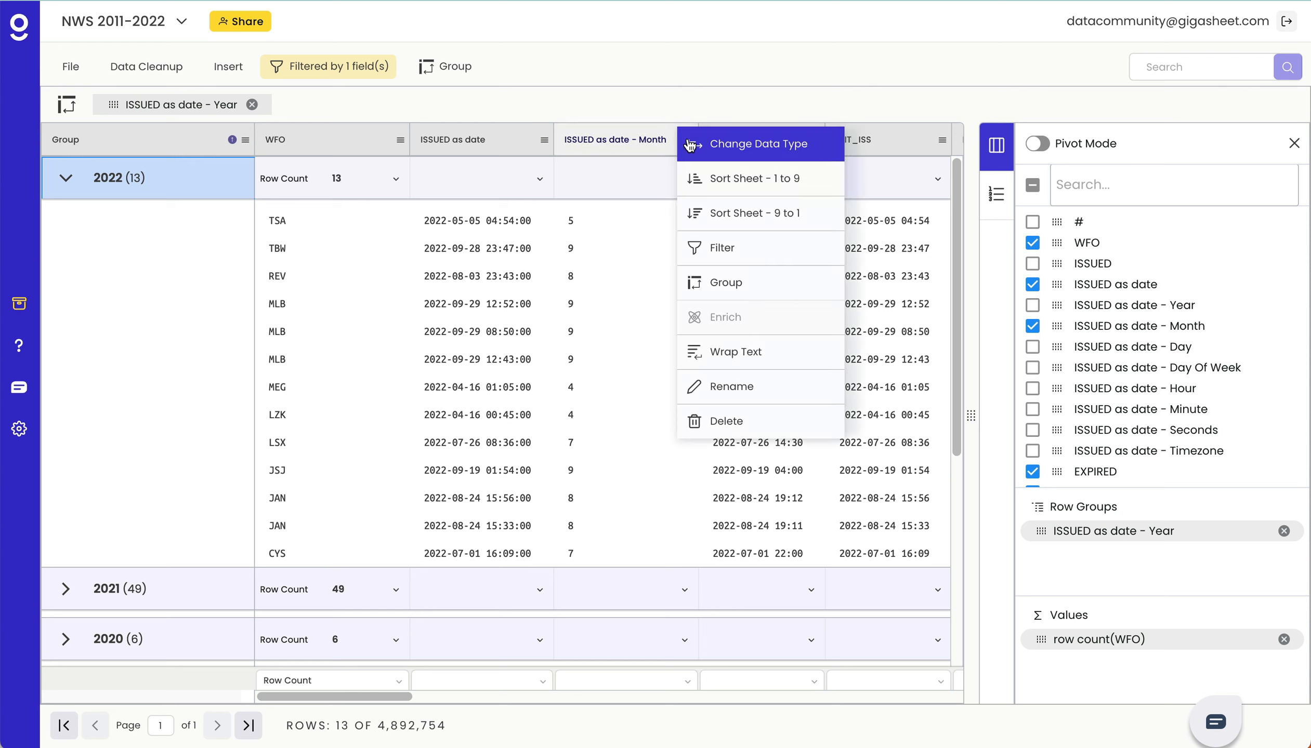
pyautogui.click(743, 283)
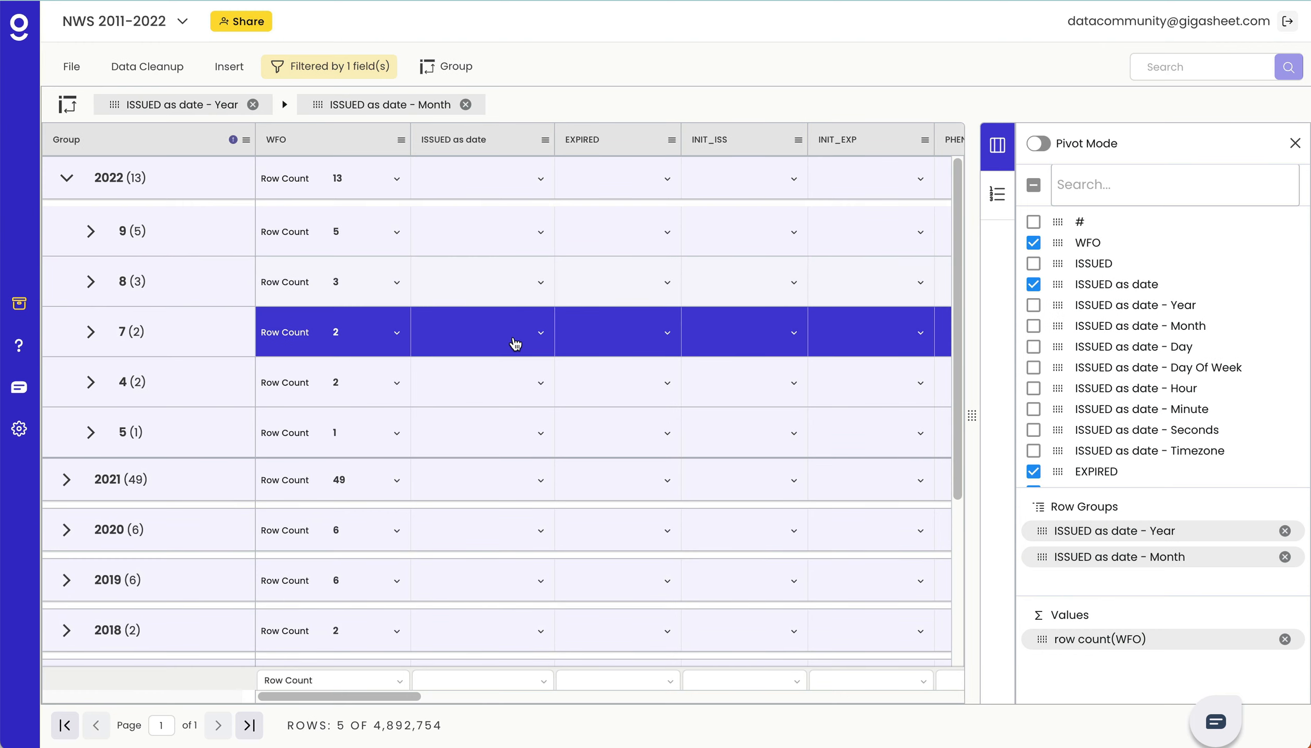
# - Reset the DAMAGETAG filter to include all records and sort the sheet by the Group column from 9 to 1
pyautogui.click(370, 66)
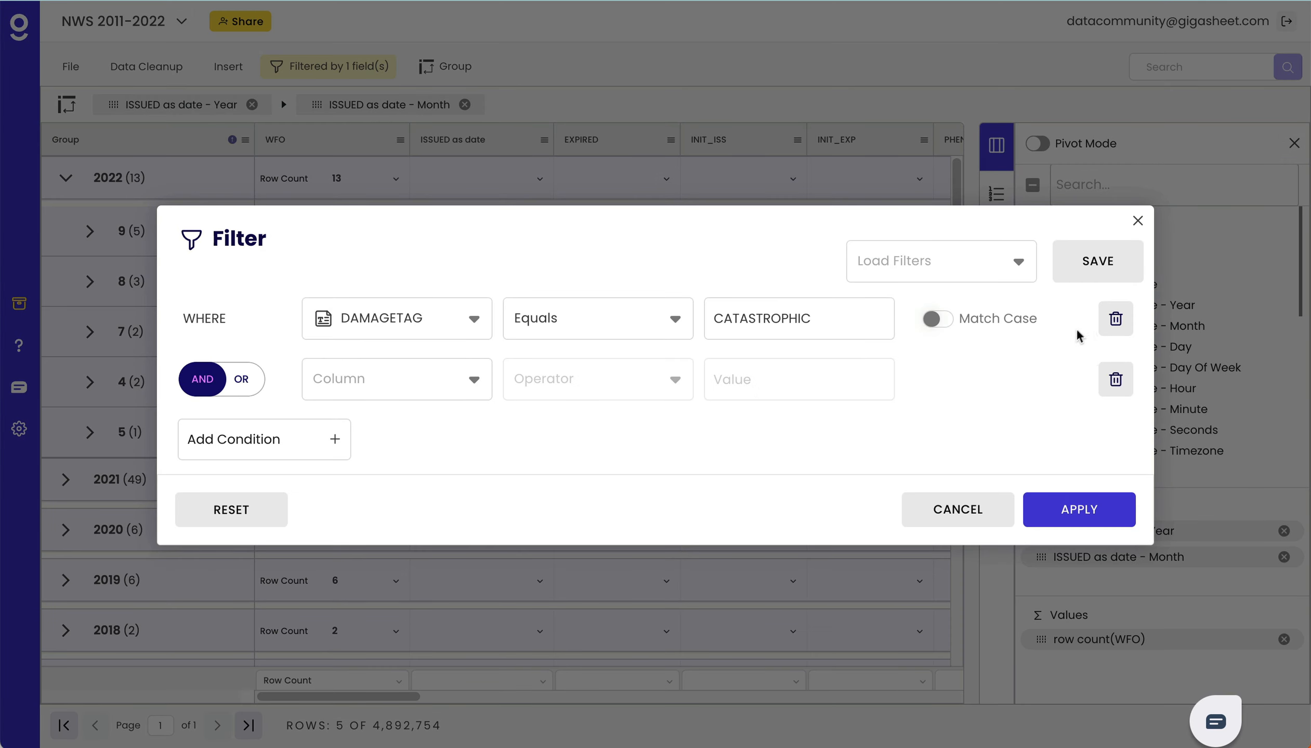
pyautogui.click(246, 513)
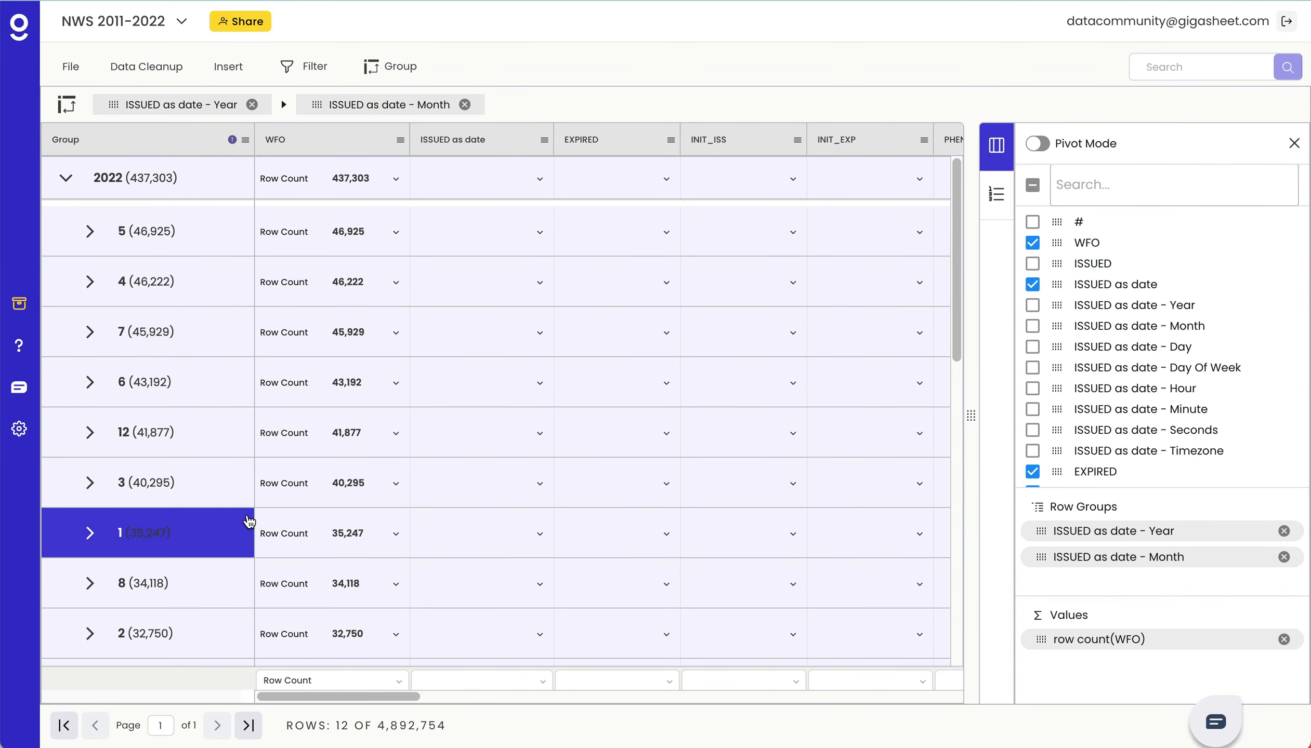
pyautogui.click(244, 140)
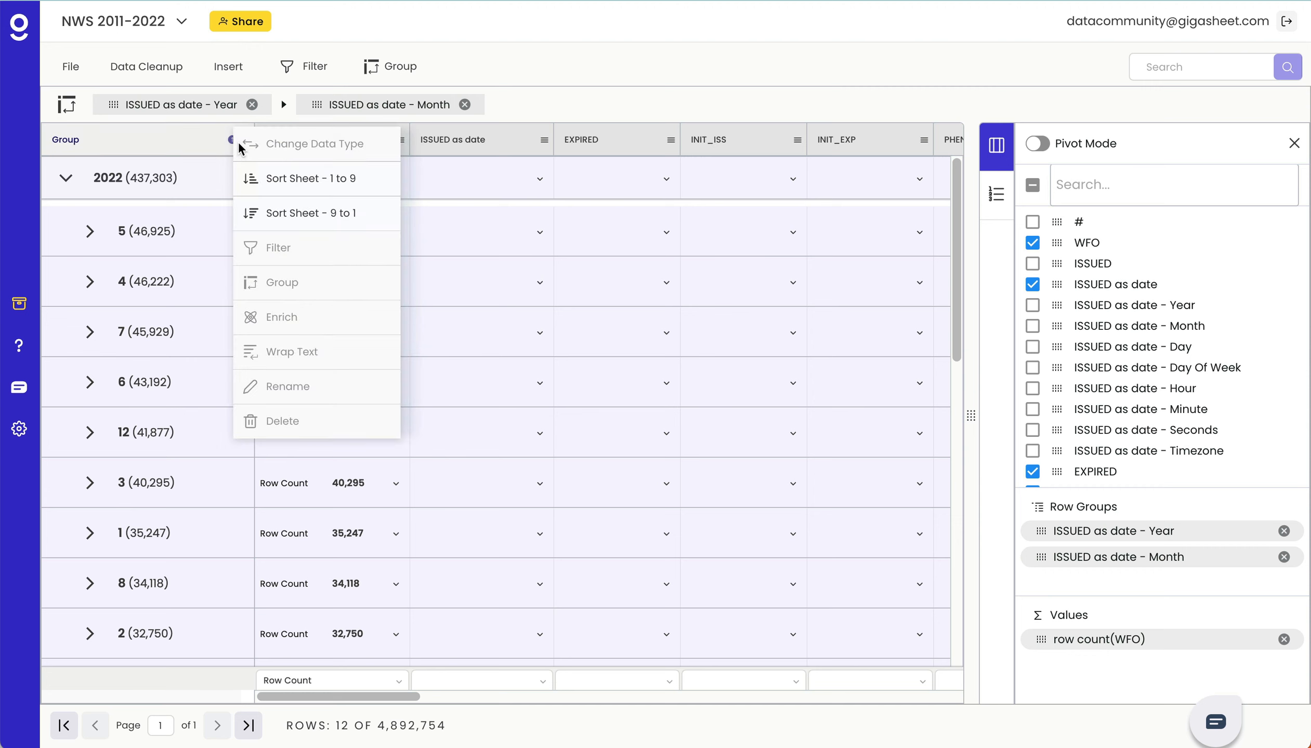
pyautogui.click(267, 214)
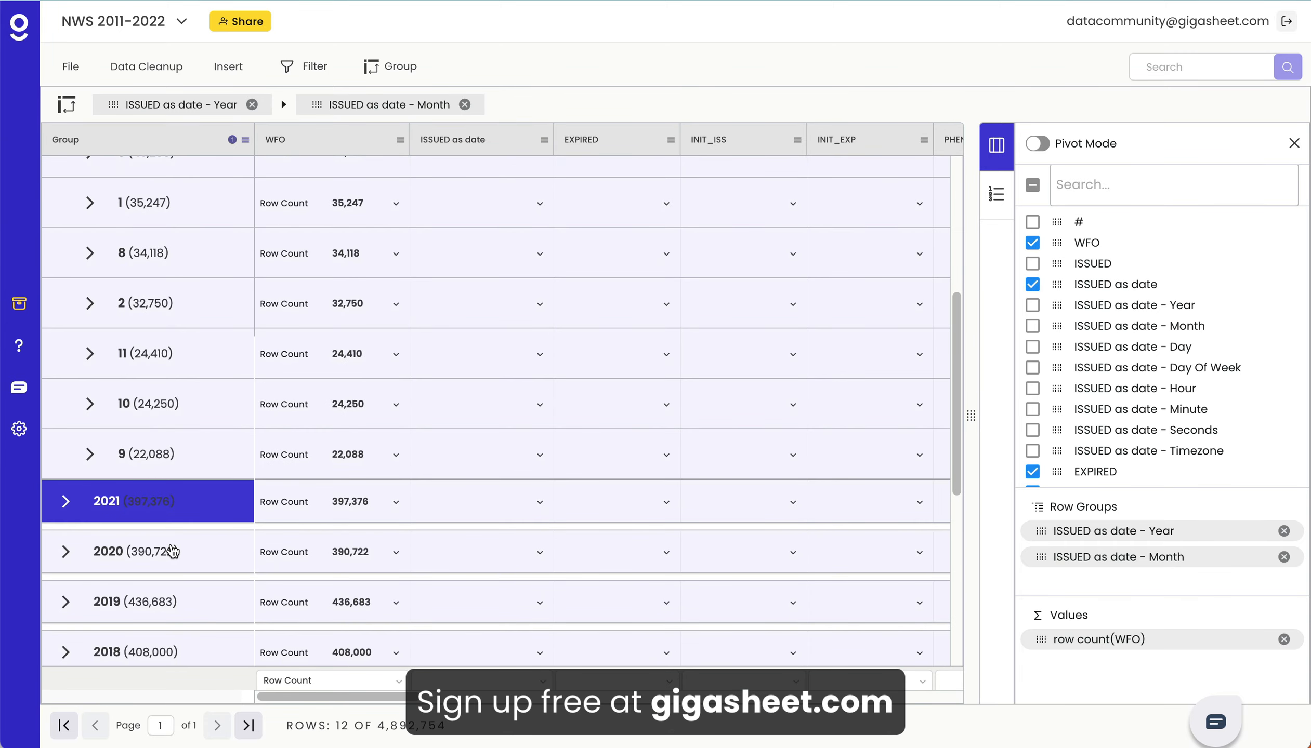
# - Remove the ISSUED as date - Month grouping so the sheet is grouped only by ISSUED as date - Year
pyautogui.scroll(6, 173, 551)
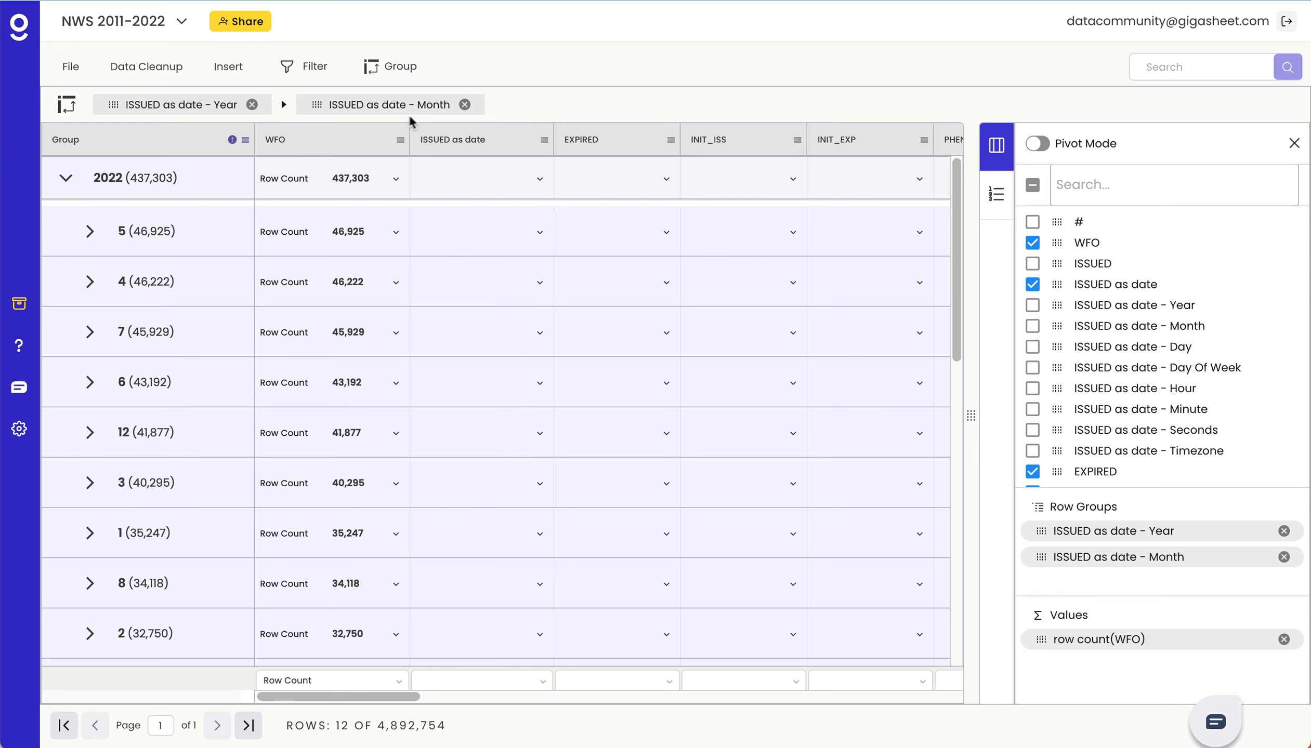
pyautogui.click(464, 105)
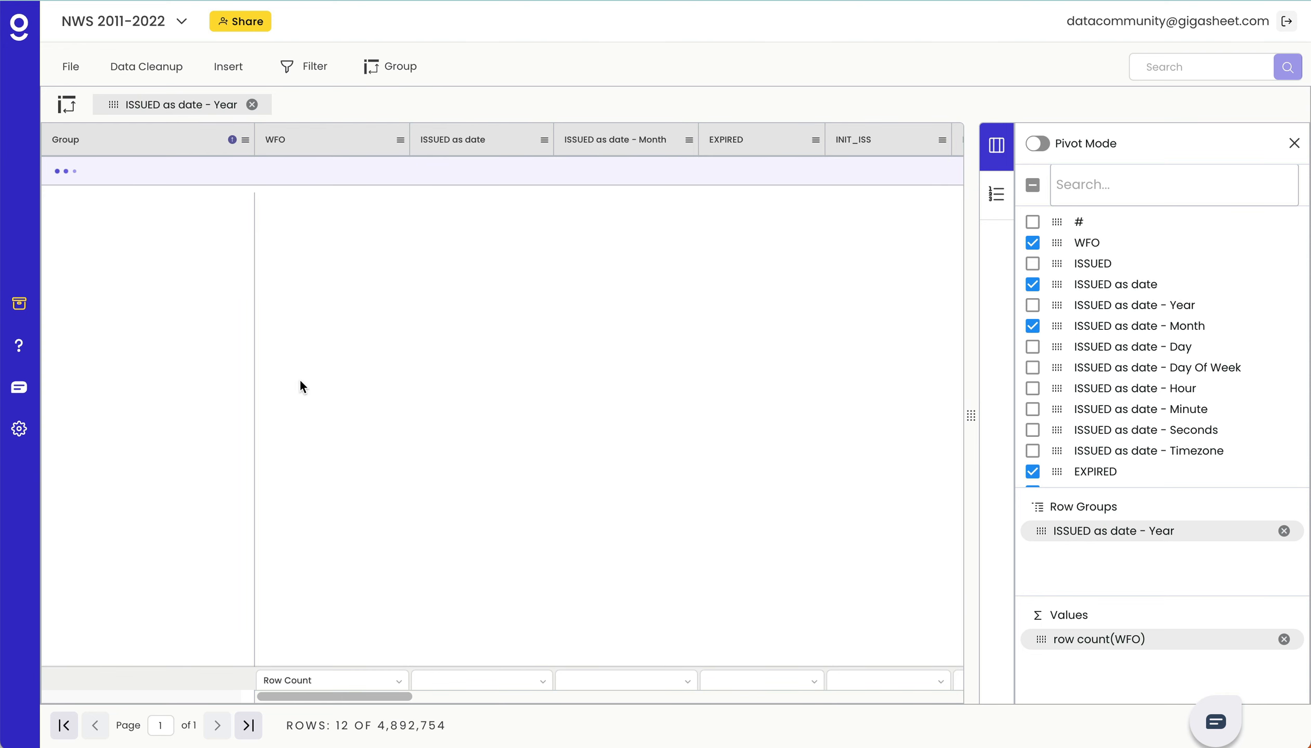